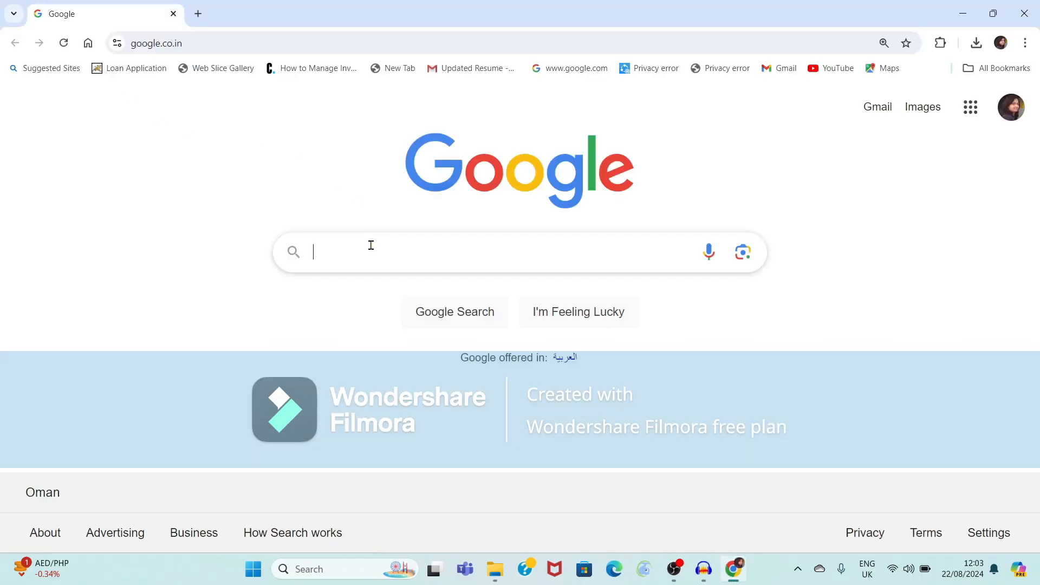
Search Google for 'oracle express edition download'.
{"action": "left_click", "coordinate": [367, 253]}
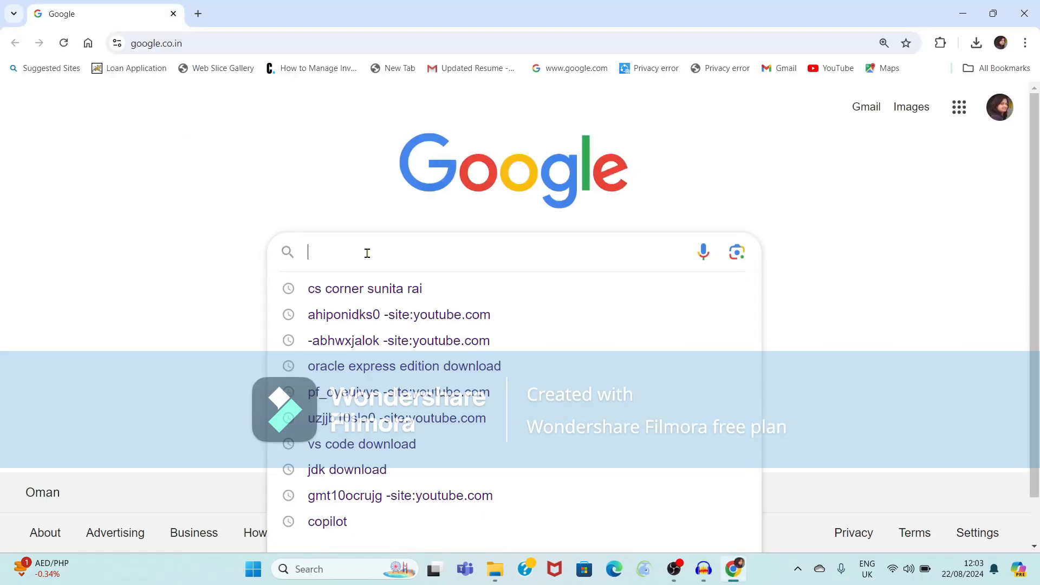
{"action": "type", "text": "oracle express edition download"}
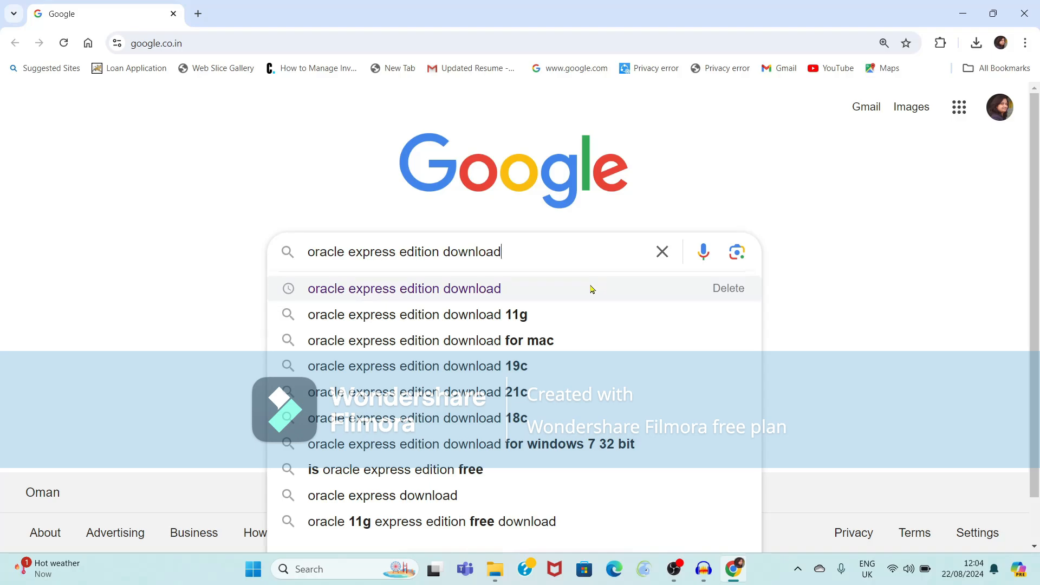
{"action": "key", "text": "Return"}
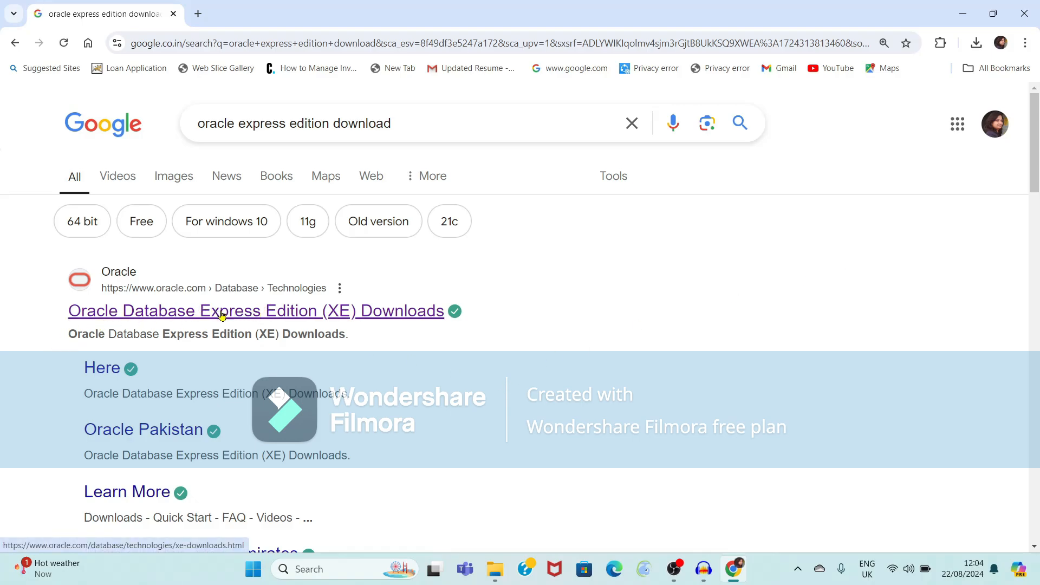
Download Oracle Database 21c XE for Windows x64 (OracleXE213_Win64.zip, 1.8 GB) and check its progress.
{"action": "left_click", "coordinate": [276, 319]}
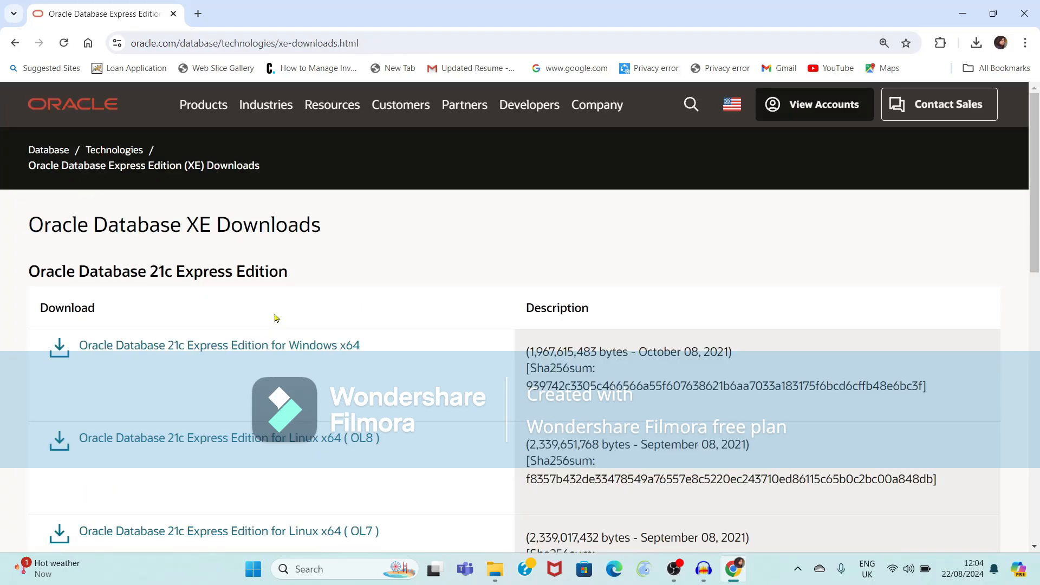
{"action": "left_click_drag", "start_coordinate": [1038, 206], "coordinate": [1038, 213]}
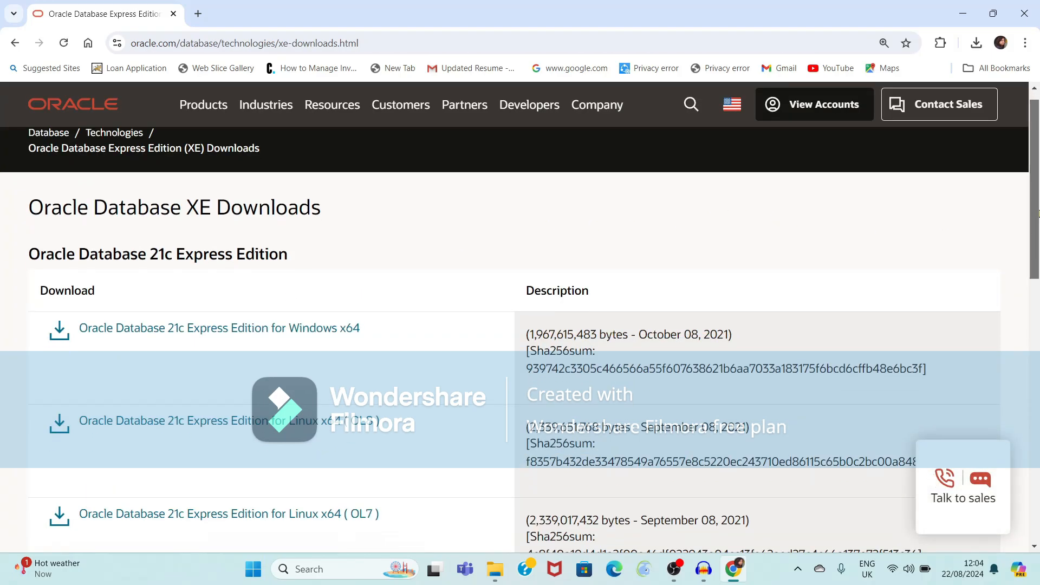
{"action": "scroll", "coordinate": [236, 381], "scroll_direction": "down", "scroll_amount": 1}
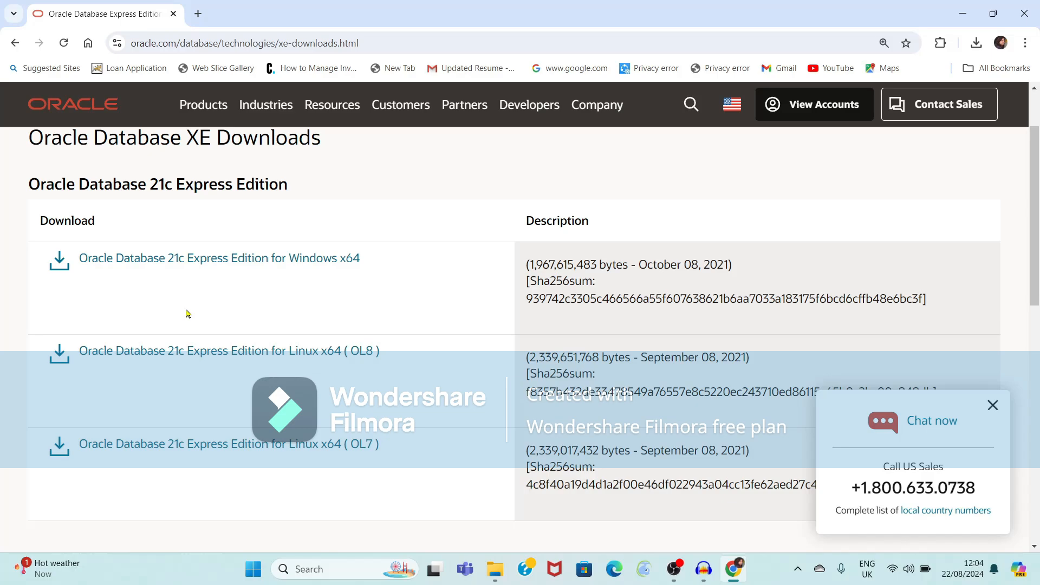
{"action": "left_click", "coordinate": [219, 259]}
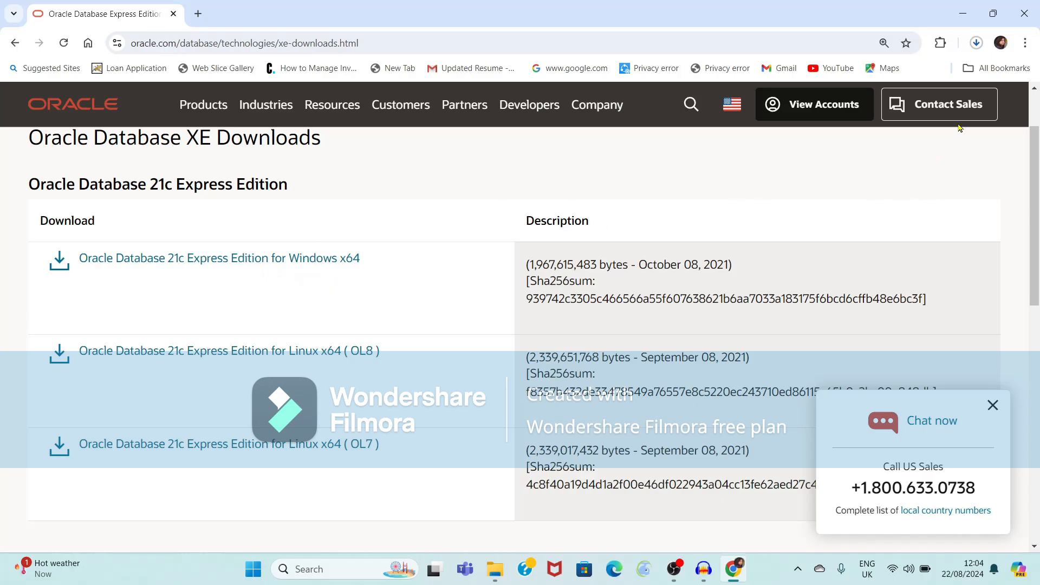
{"action": "left_click", "coordinate": [977, 42]}
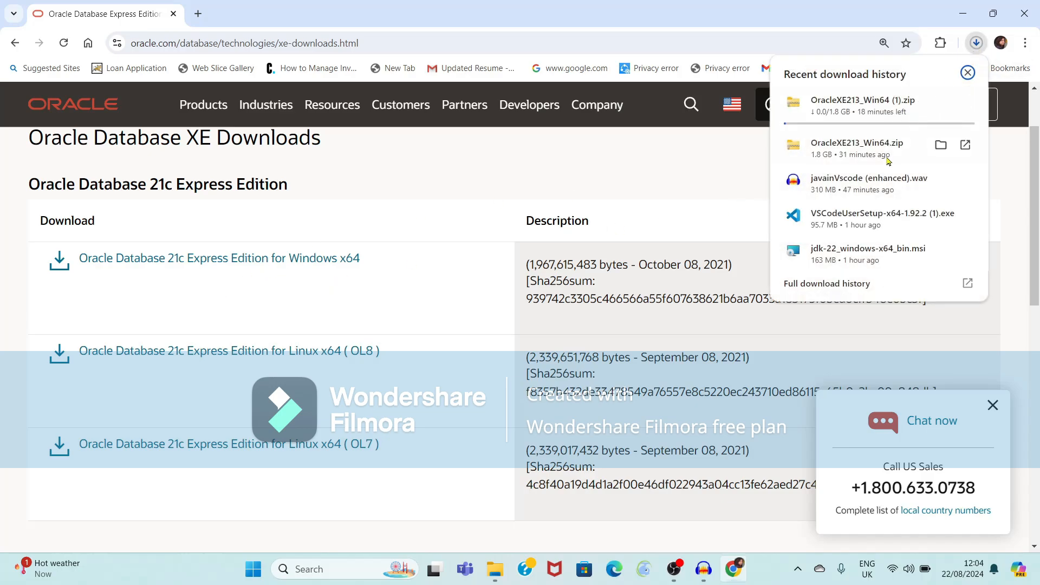
Show OracleXE213_Win64.zip in a maximized Downloads folder, opening then cancelling Extract All.
{"action": "left_click", "coordinate": [942, 145]}
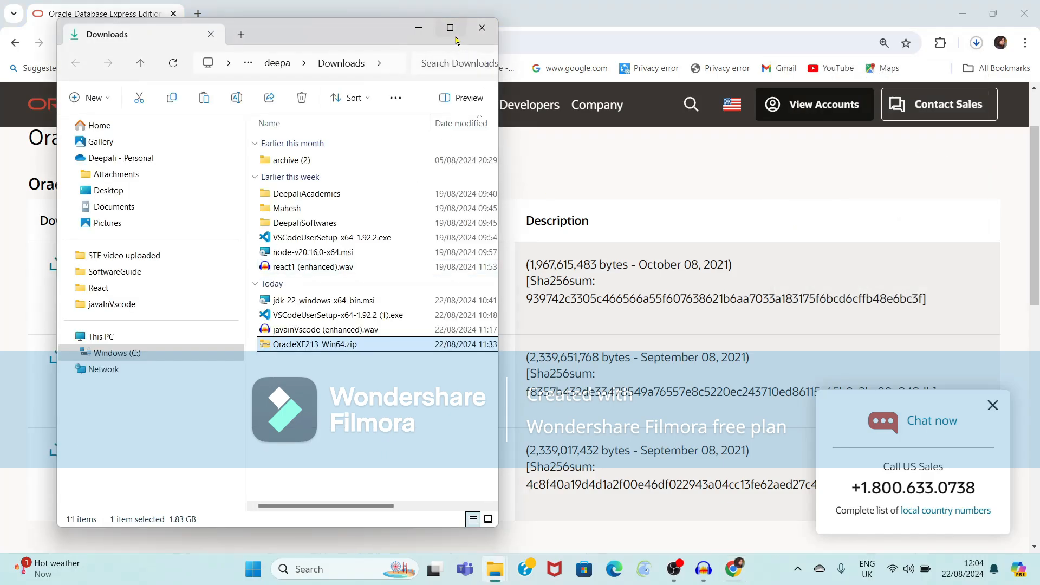
{"action": "left_click", "coordinate": [450, 30]}
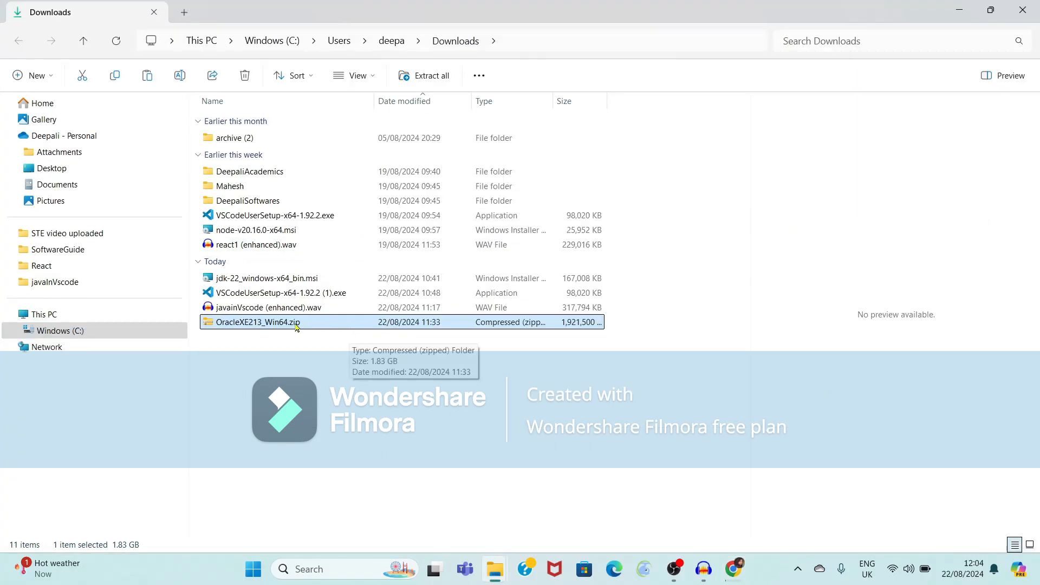
{"action": "left_click", "coordinate": [570, 401]}
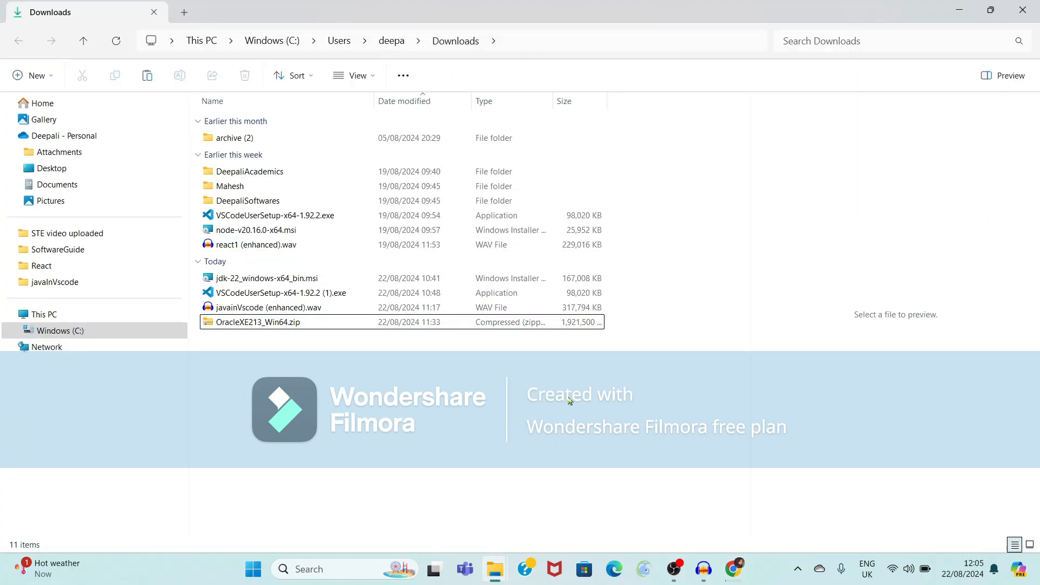
{"action": "left_click", "coordinate": [293, 325]}
{"action": "right_click", "coordinate": [293, 325]}
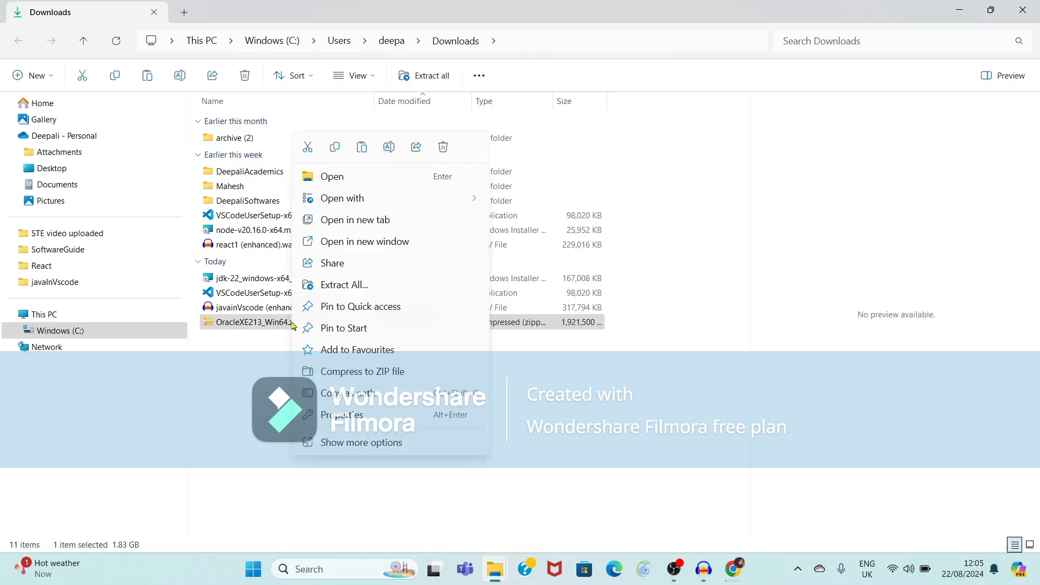
{"action": "left_click", "coordinate": [359, 286]}
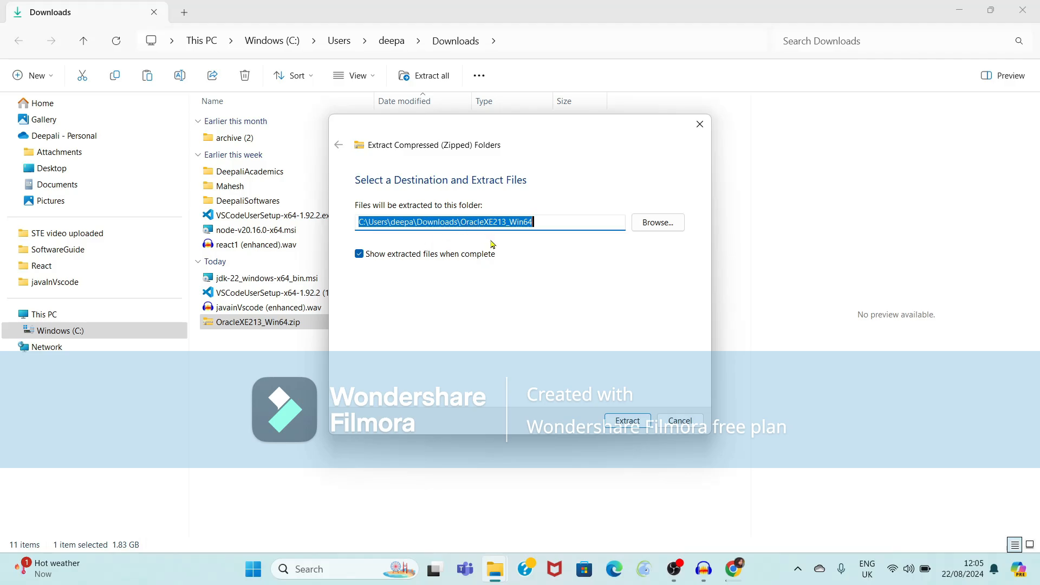
{"action": "left_click", "coordinate": [700, 124]}
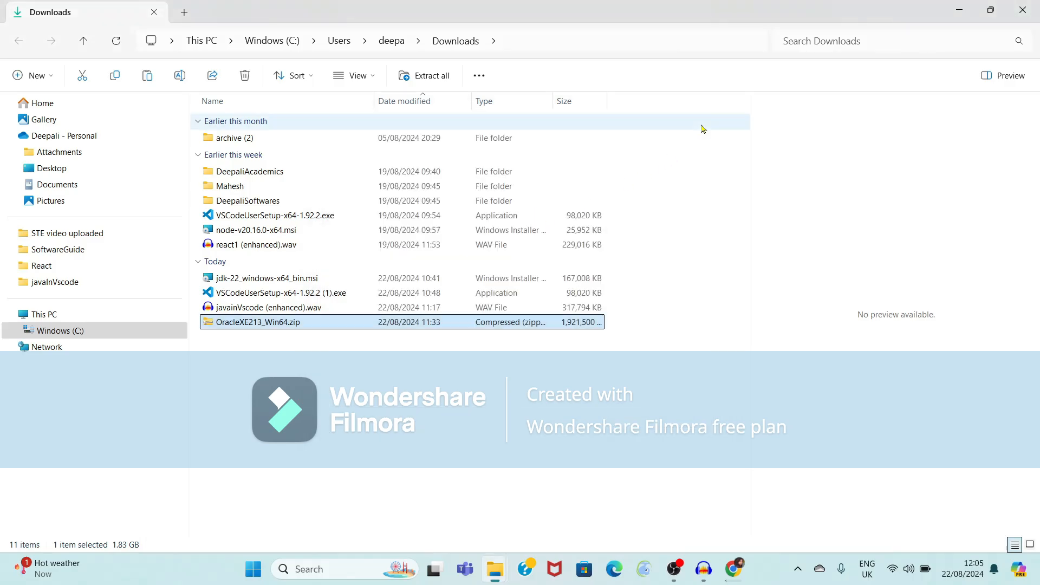
Create a new folder named Oracle21c in Downloads.
{"action": "right_click", "coordinate": [311, 388]}
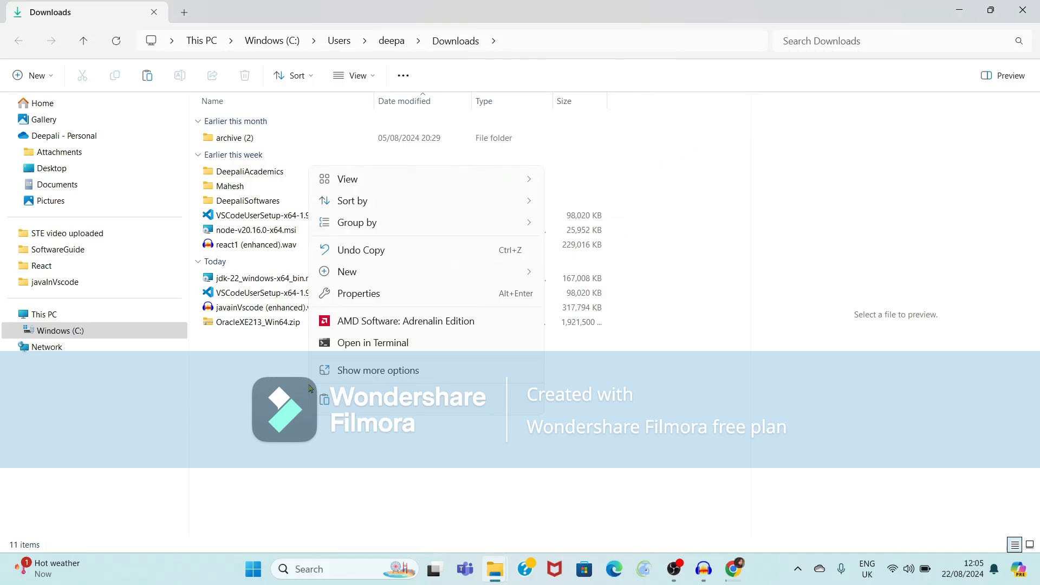
{"action": "mouse_move", "coordinate": [494, 266]}
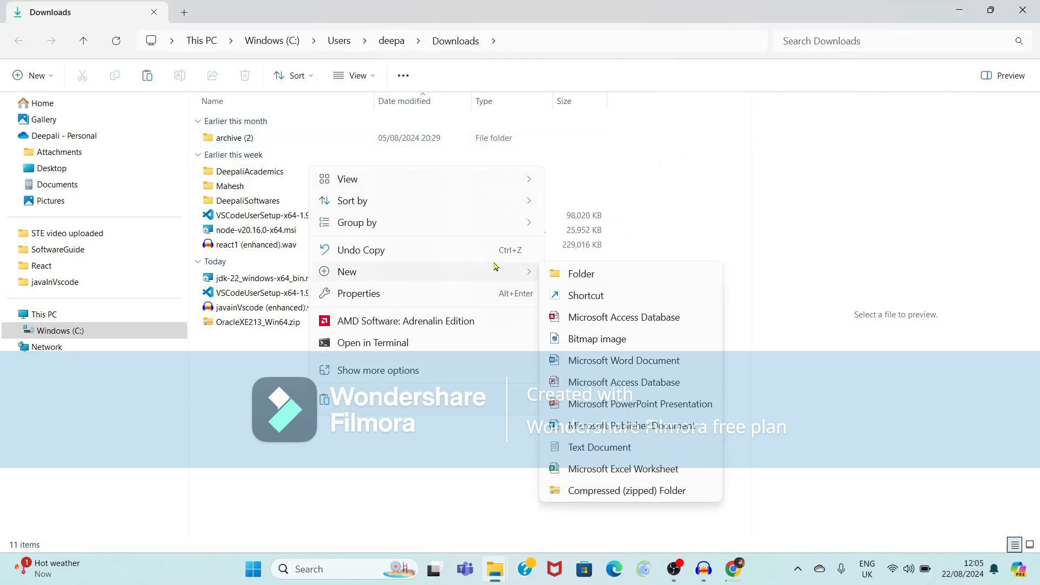
{"action": "left_click", "coordinate": [582, 274]}
{"action": "type", "text": "Oracle21"}
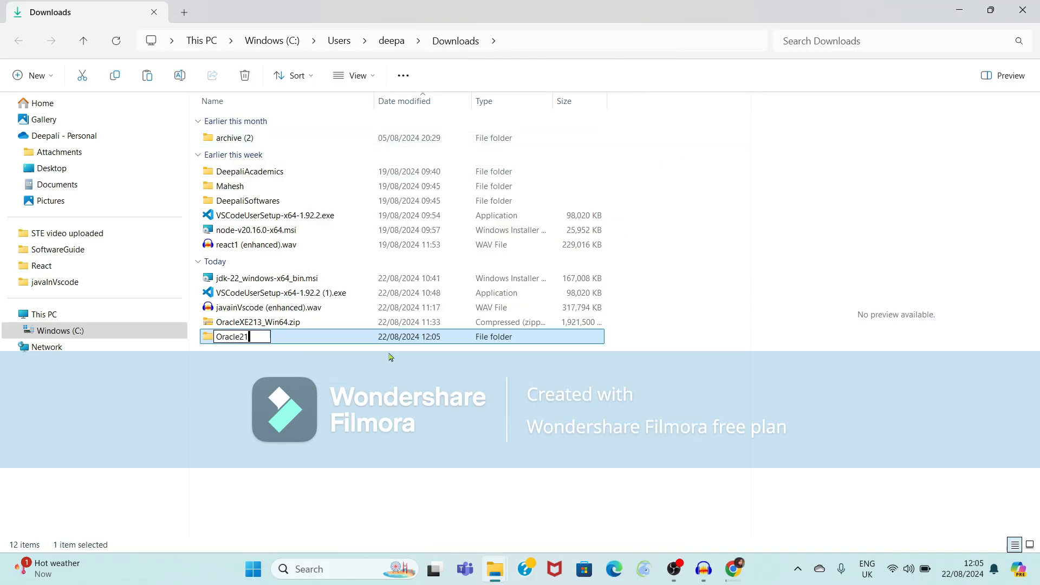
{"action": "type", "text": "c"}
{"action": "left_click", "coordinate": [316, 376]}
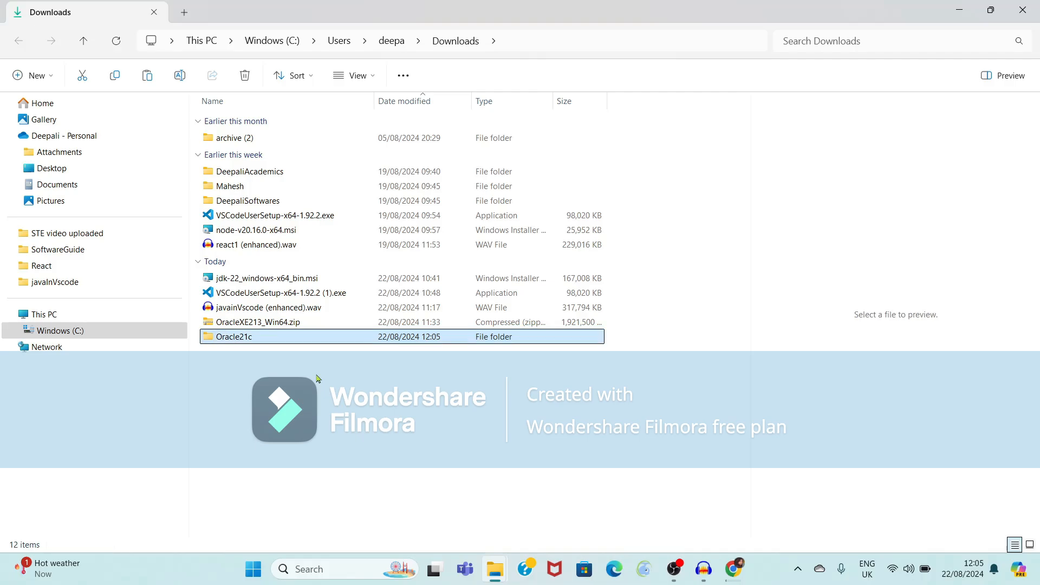
Move OracleXE213_Win64.zip into Oracle21c and open that folder.
{"action": "left_click_drag", "start_coordinate": [296, 323], "coordinate": [295, 340]}
{"action": "double_click", "coordinate": [292, 326]}
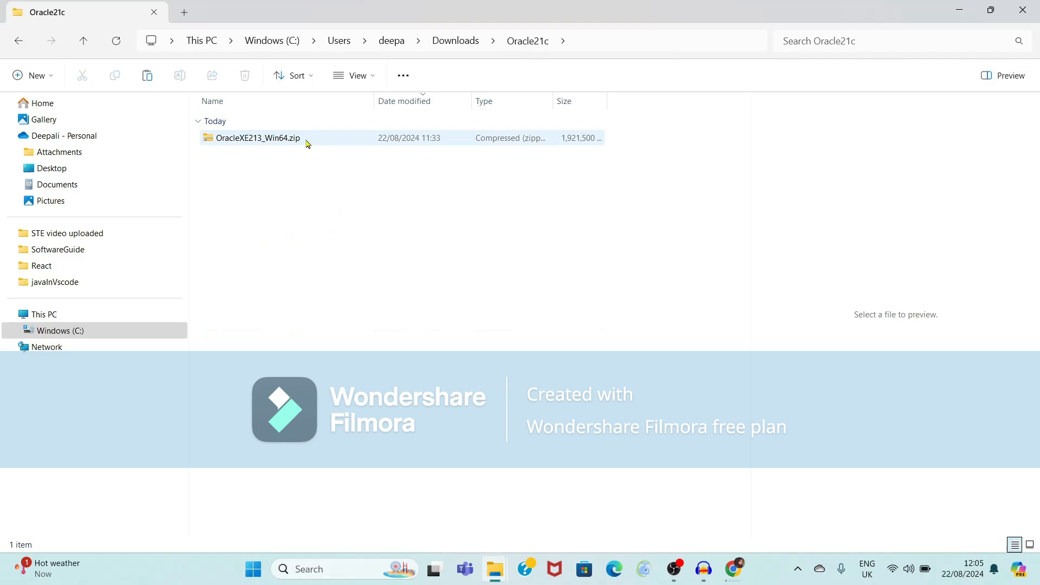
{"action": "right_click", "coordinate": [308, 144]}
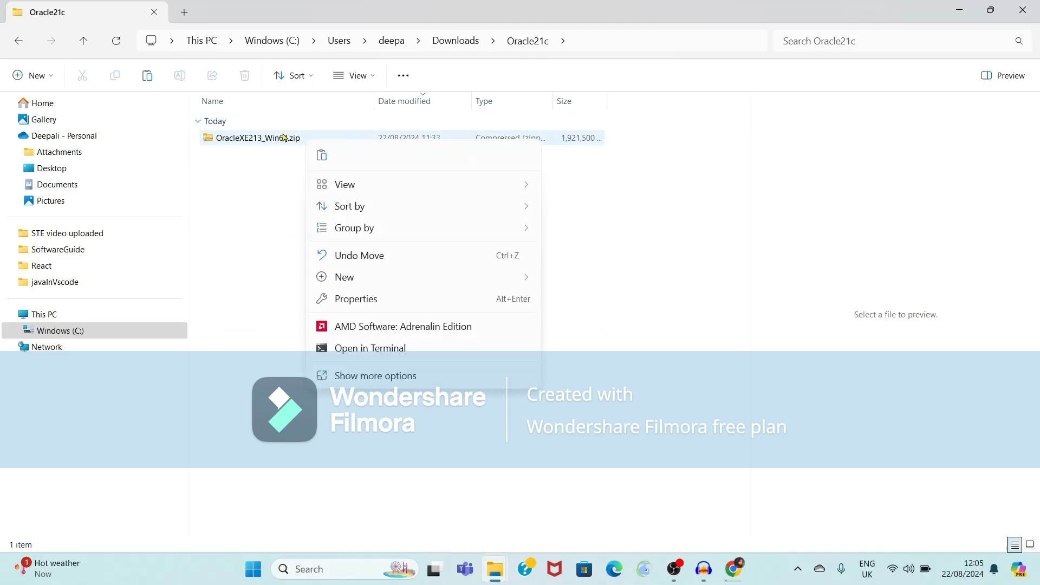
Extract OracleXE213_Win64.zip into the default OracleXE213_Win64 folder inside Oracle21c.
{"action": "left_click", "coordinate": [284, 138]}
{"action": "right_click", "coordinate": [284, 137]}
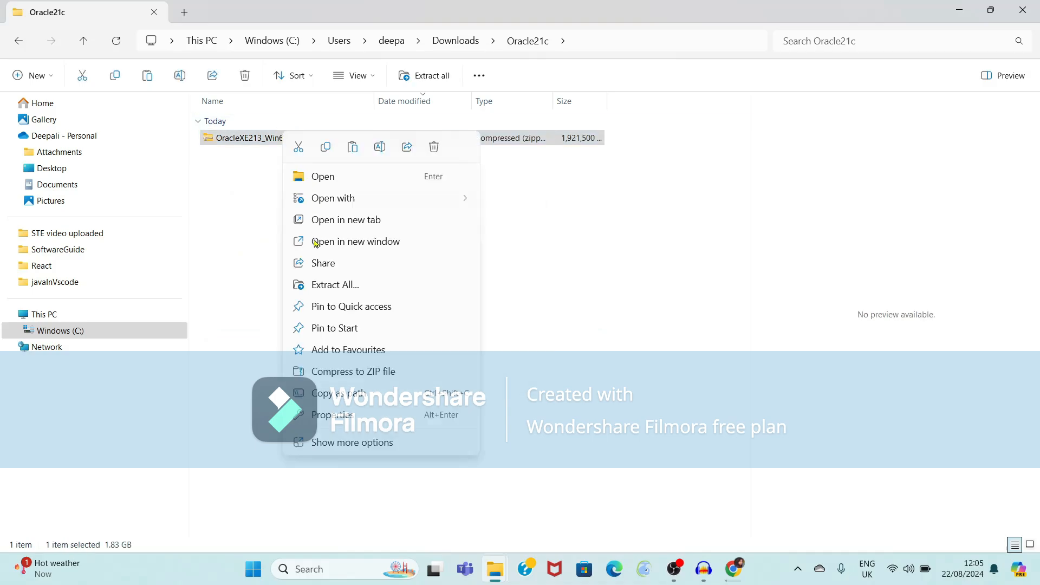
{"action": "left_click", "coordinate": [323, 284]}
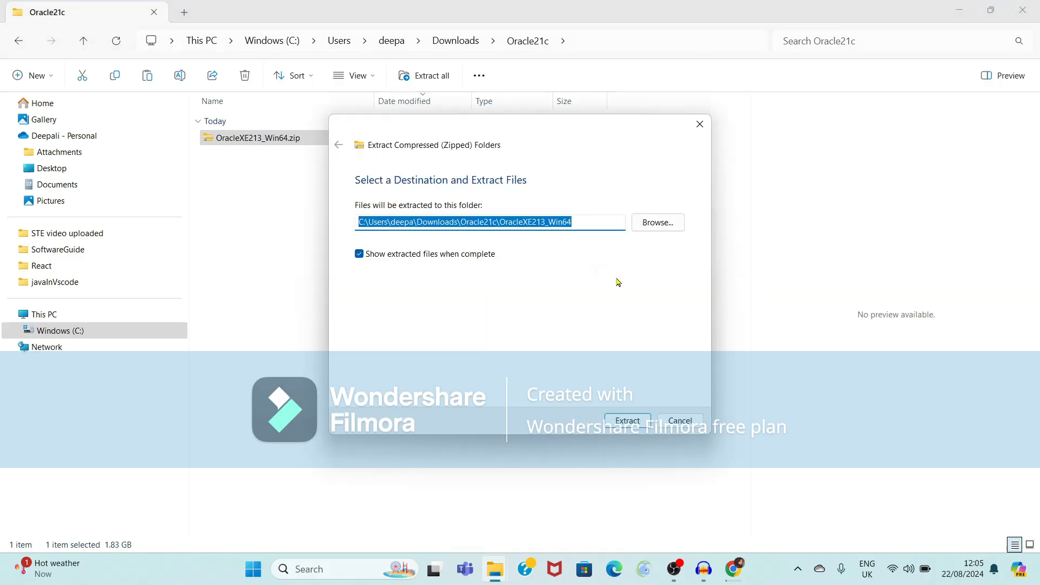
{"action": "left_click", "coordinate": [626, 422]}
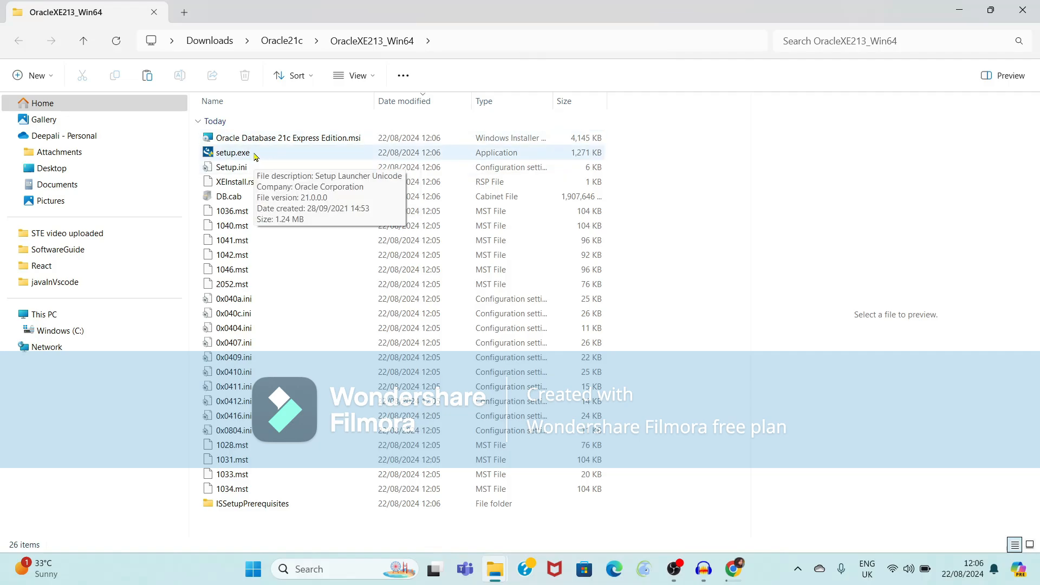
Run setup.exe from the extracted OracleXE213_Win64 folder to open the InstallShield Wizard.
{"action": "key", "text": "super+plus"}
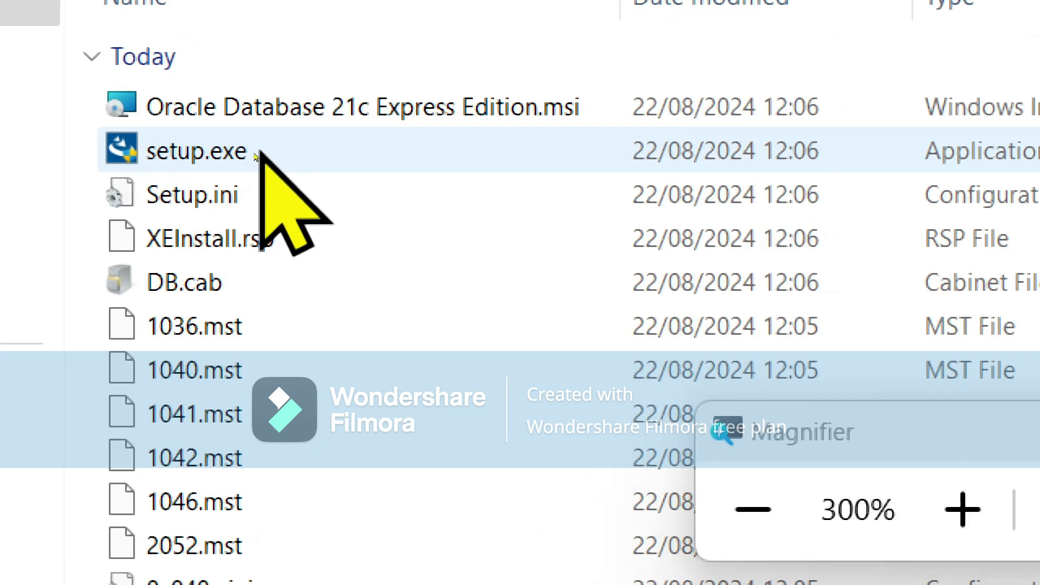
{"action": "double_click", "coordinate": [194, 147]}
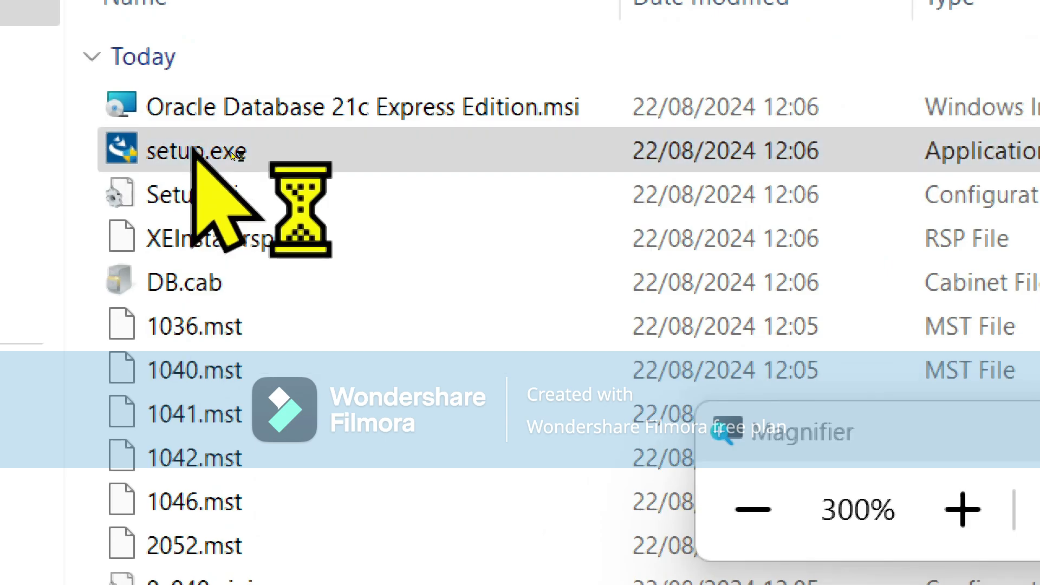
{"action": "key", "text": "super+Escape"}
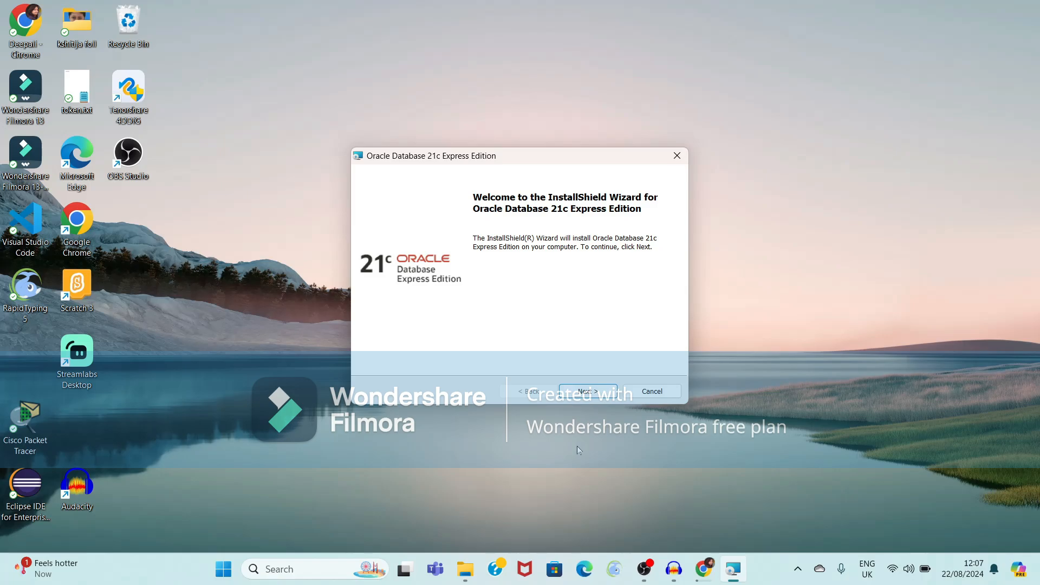
Accept the license terms and keep the default installation destination folder.
{"action": "left_click", "coordinate": [588, 391]}
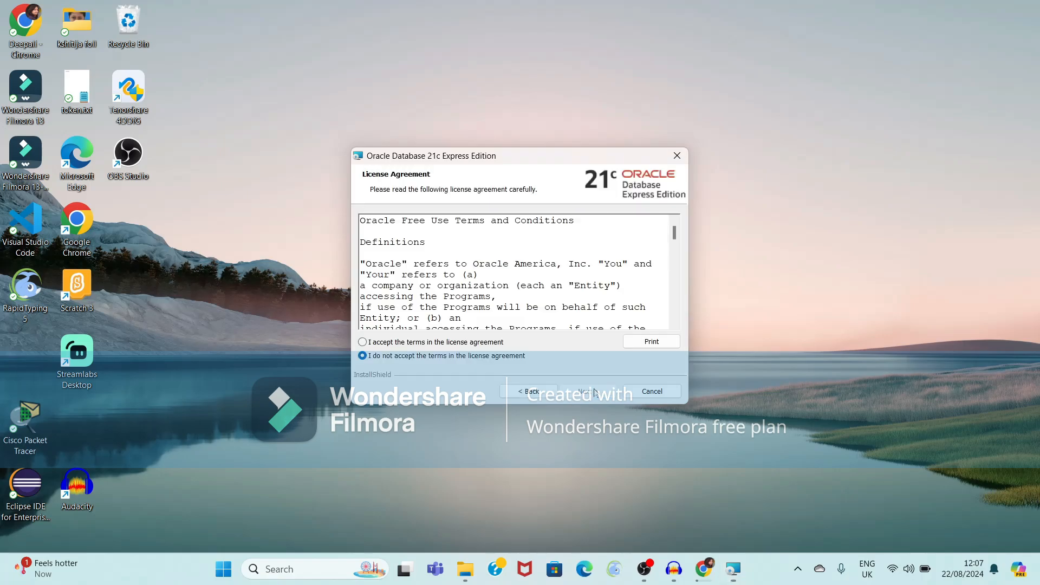
{"action": "left_click", "coordinate": [363, 342]}
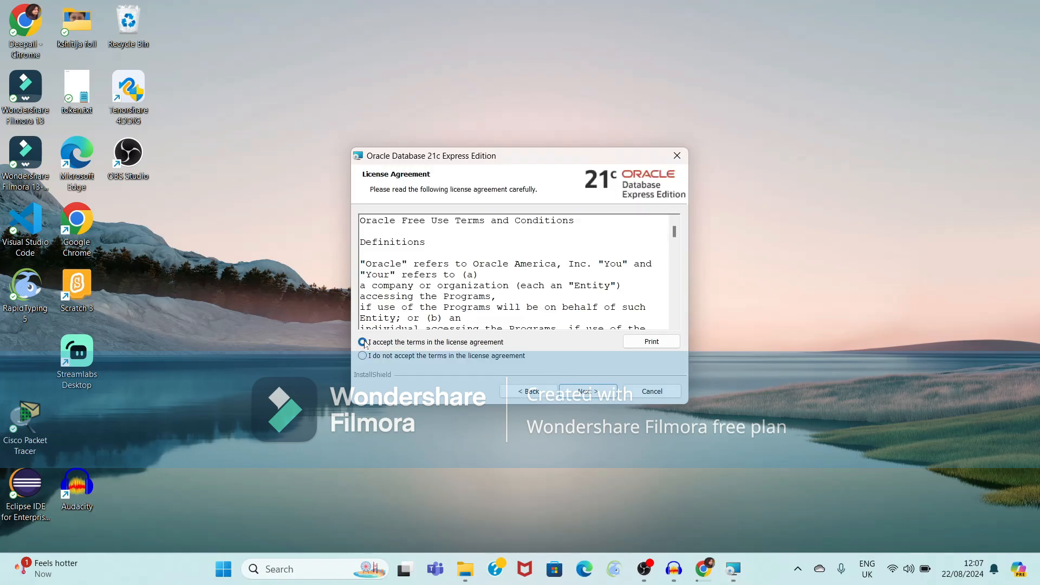
{"action": "left_click", "coordinate": [586, 391]}
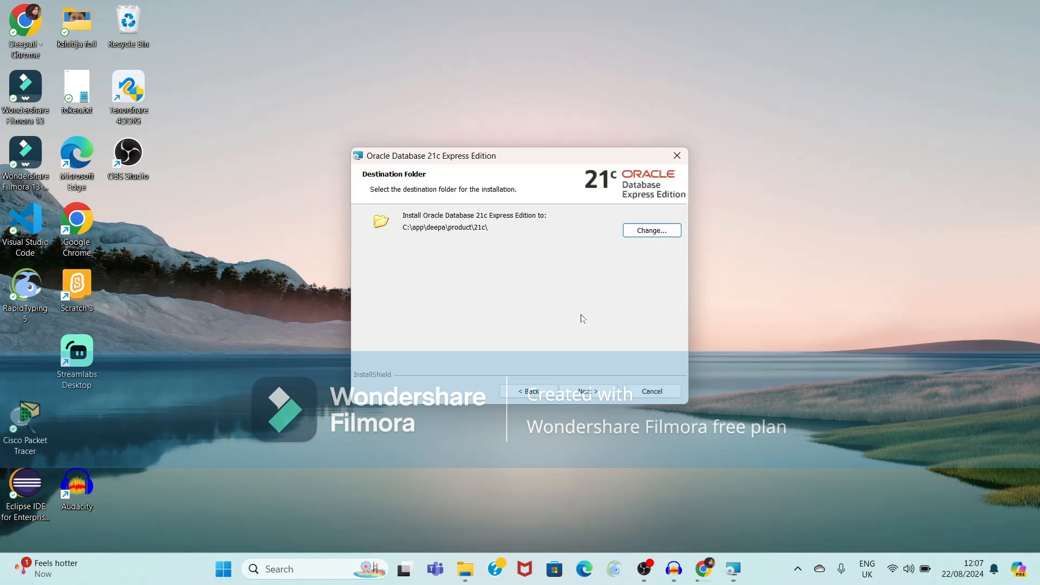
{"action": "left_click", "coordinate": [590, 392]}
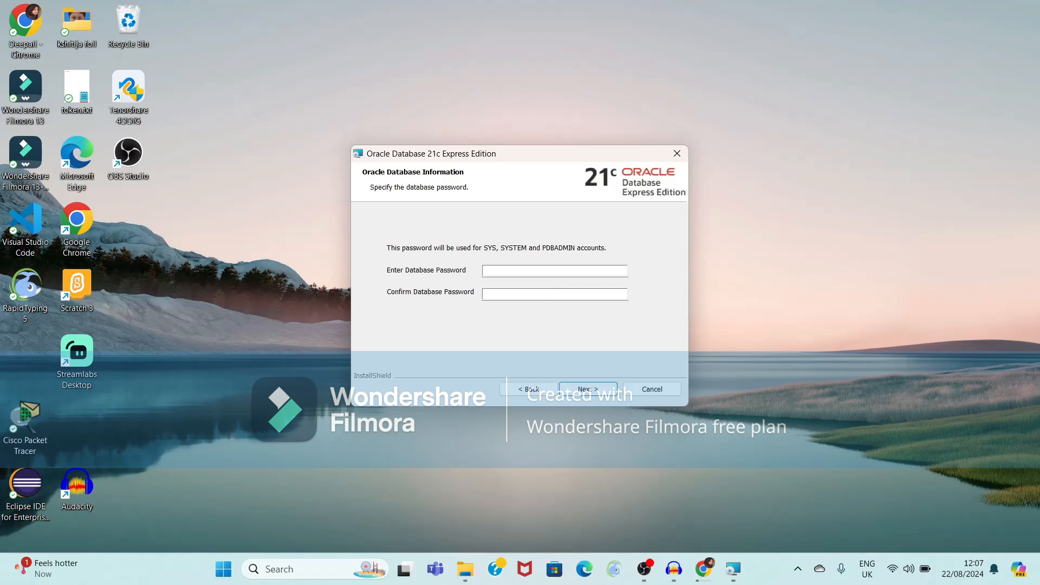
Enter and confirm the database password, then start the installation from the Summary page.
{"action": "left_click", "coordinate": [487, 270]}
{"action": "type", "text": "•••••••"}
{"action": "left_click", "coordinate": [511, 291]}
{"action": "type", "text": "•••••••"}
{"action": "left_click", "coordinate": [578, 391]}
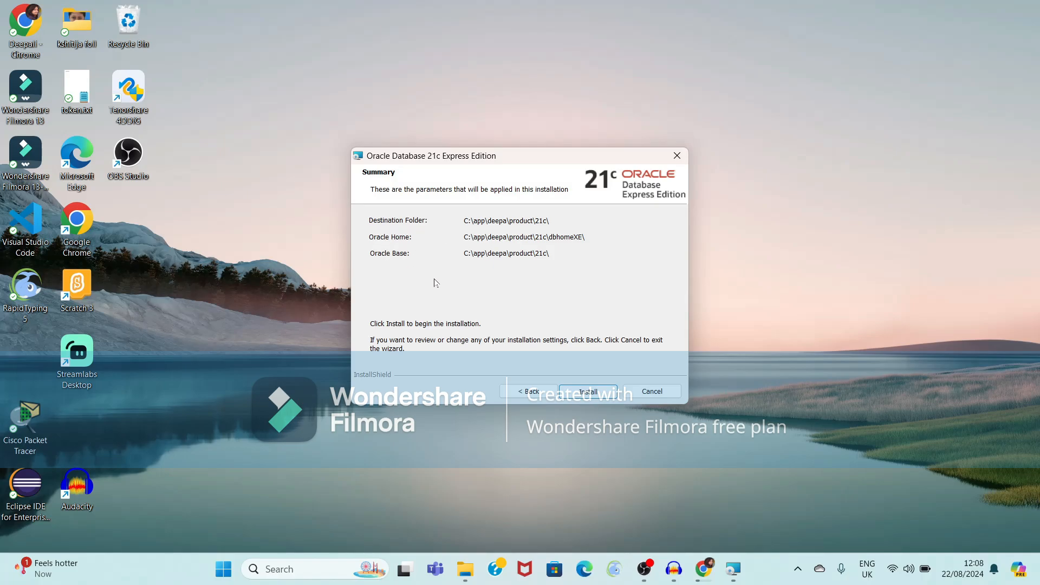
{"action": "left_click", "coordinate": [581, 392]}
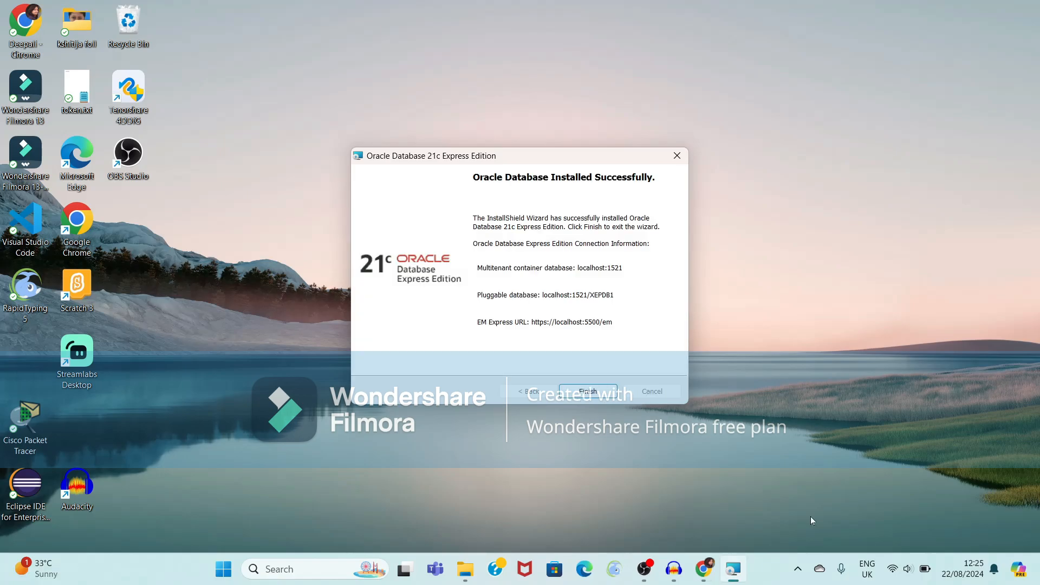
Let the installation complete and close the wizard with Finish after it reports success.
{"action": "left_click", "coordinate": [863, 331]}
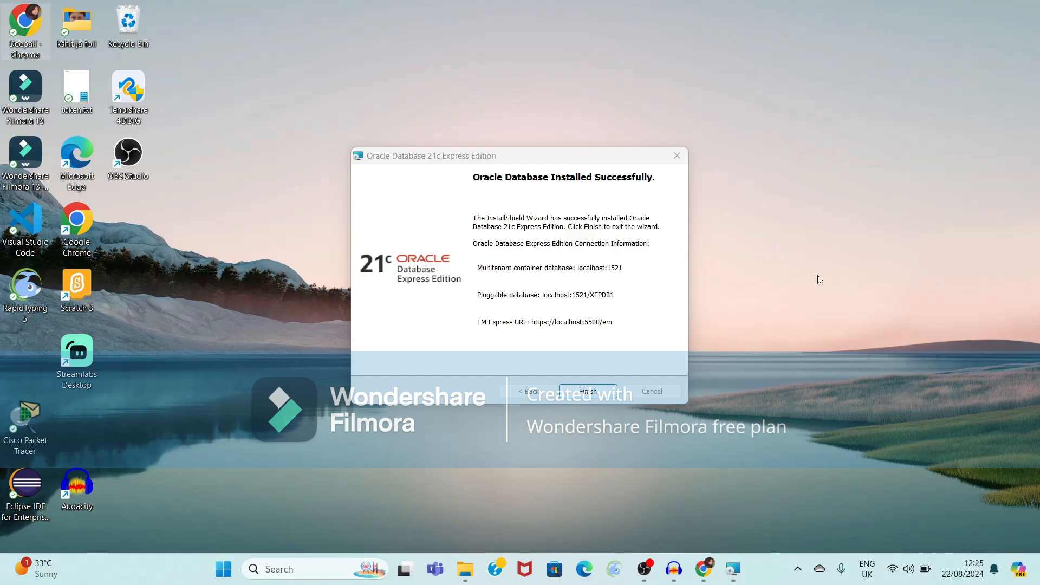
{"action": "left_click", "coordinate": [775, 307]}
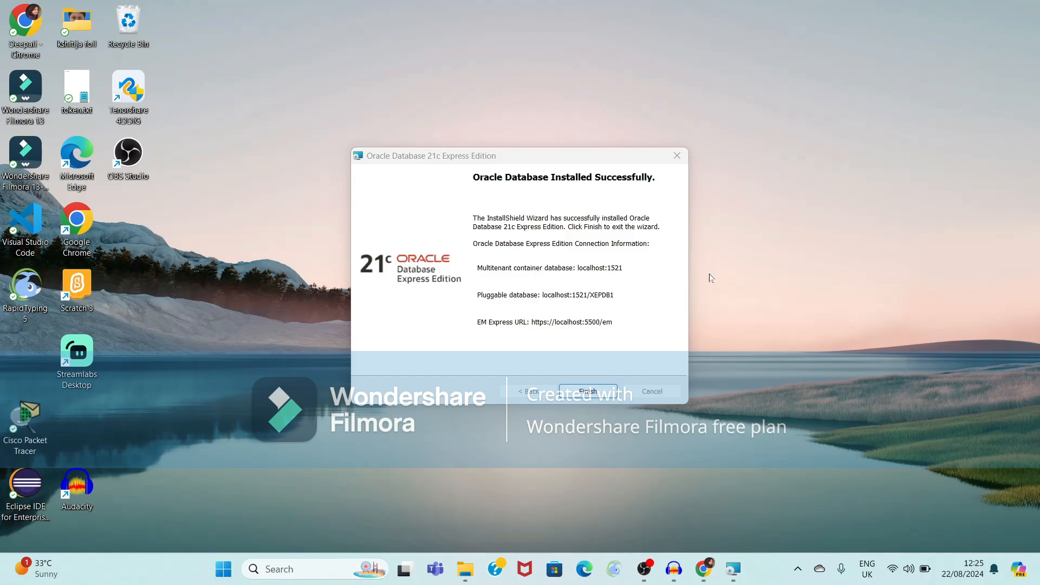
{"action": "left_click", "coordinate": [588, 392]}
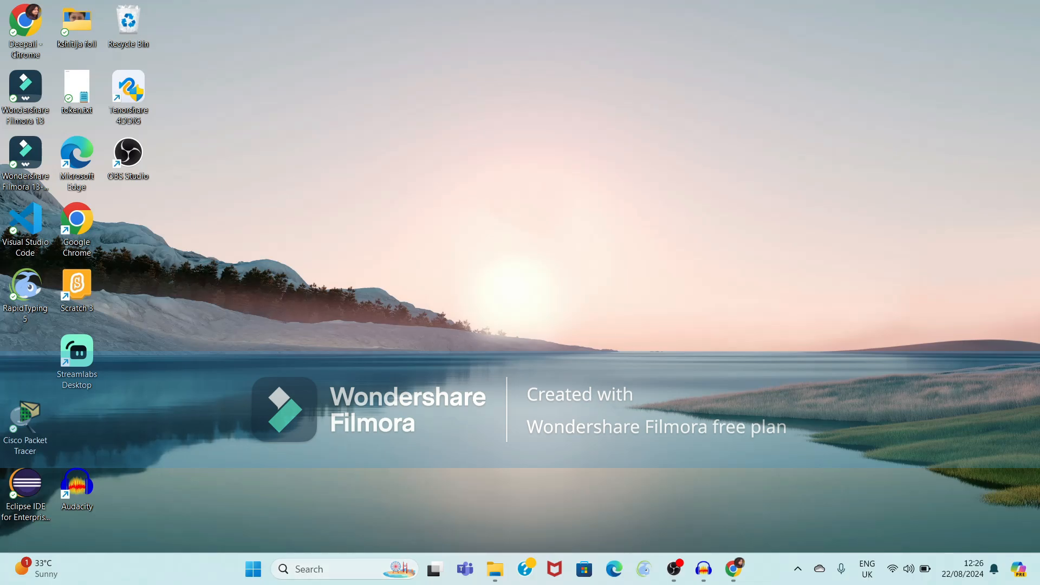
Launch SQL Plus, log in as system, and begin the create table employee command.
{"action": "left_click", "coordinate": [343, 569]}
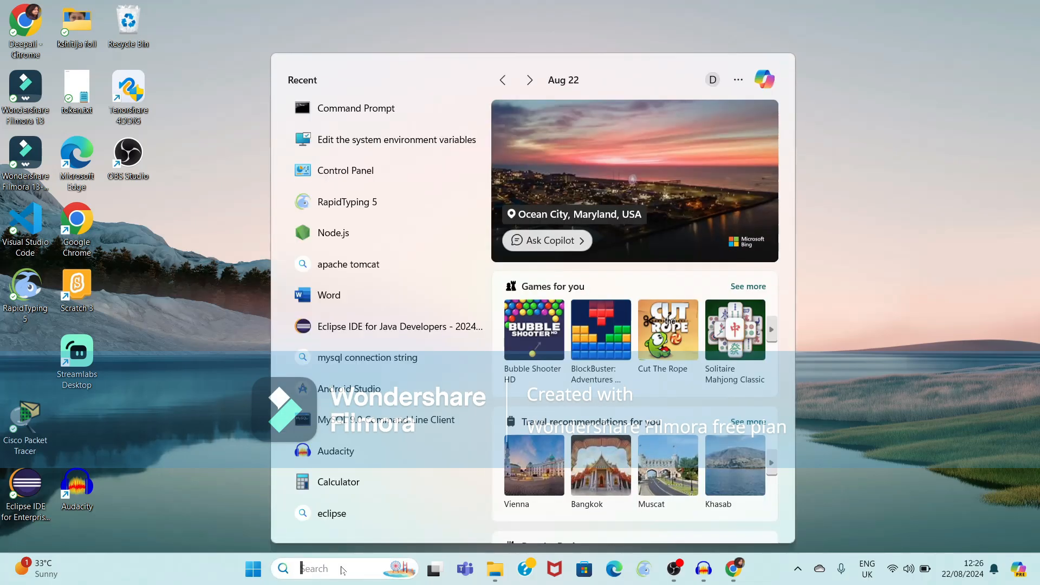
{"action": "type", "text": "sq"}
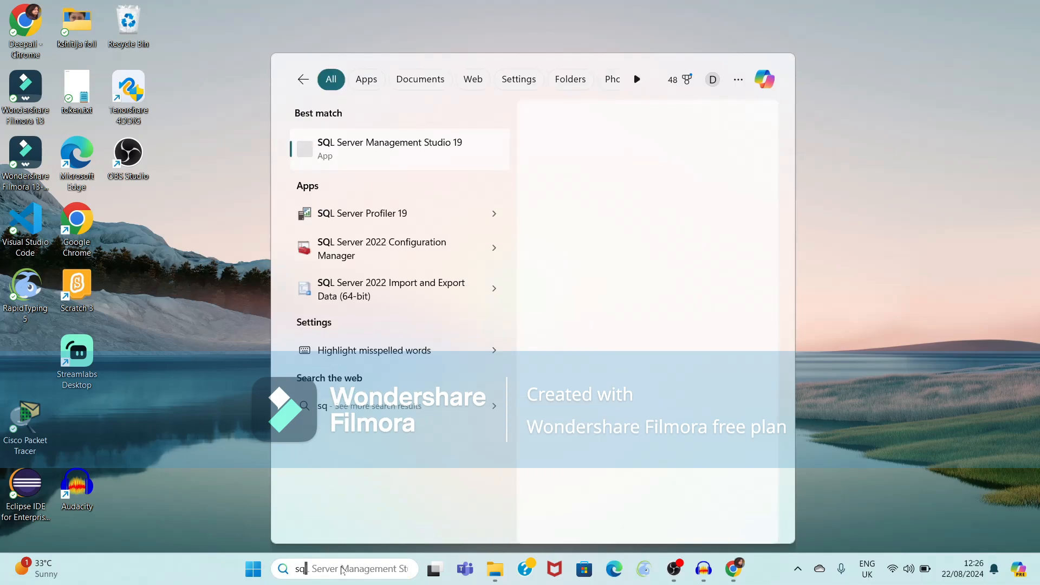
{"action": "type", "text": "lplu"}
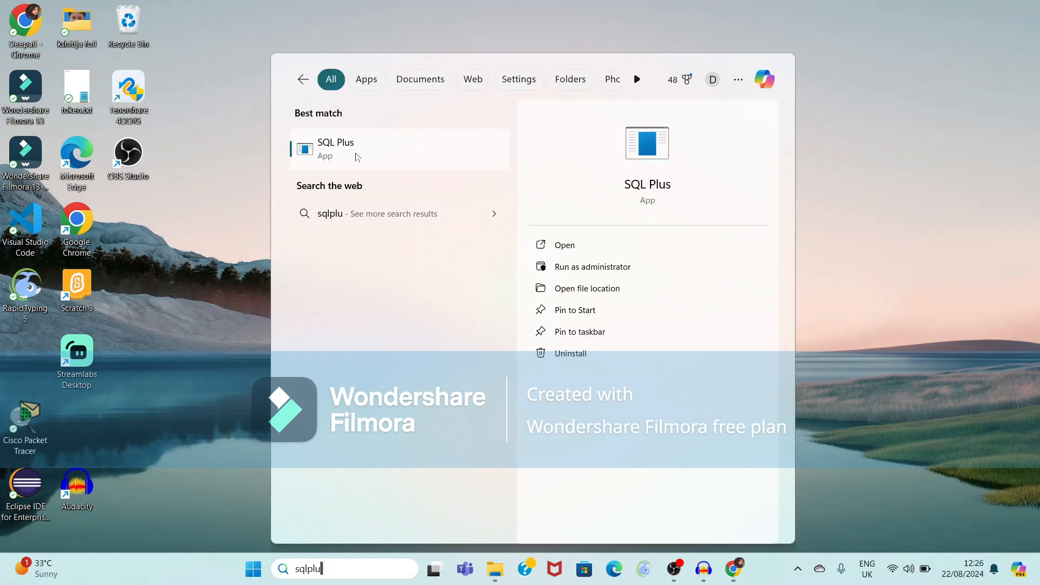
{"action": "type", "text": "s"}
{"action": "key", "text": "Return"}
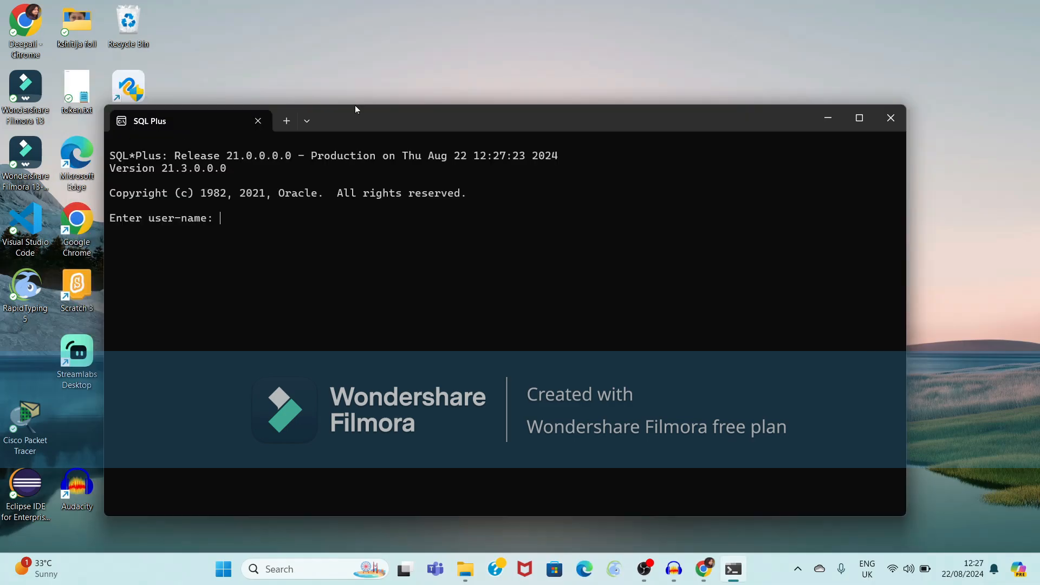
{"action": "type", "text": "system"}
{"action": "key", "text": "Return"}
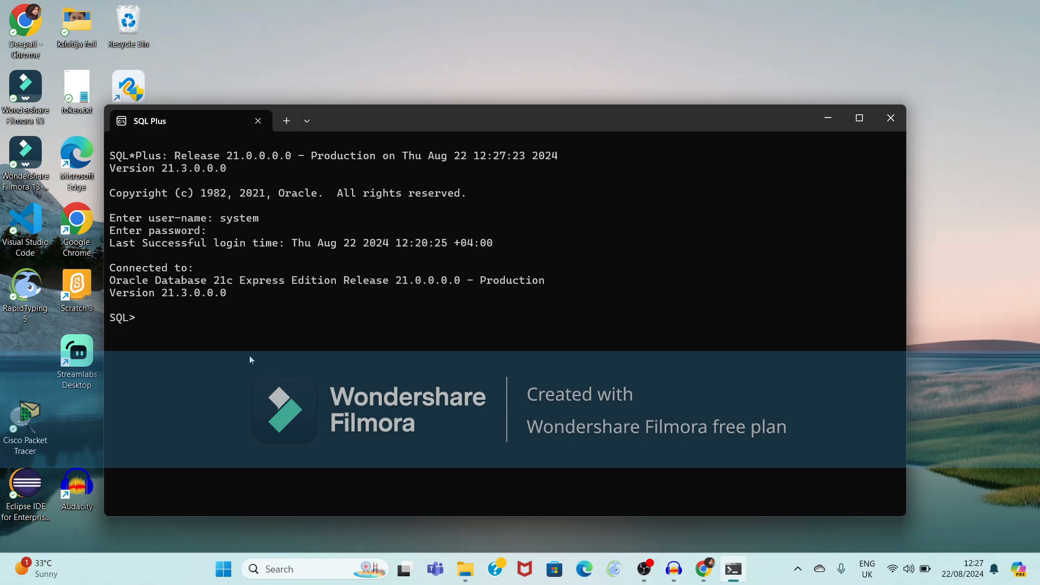
{"action": "type", "text": "create table employee"}
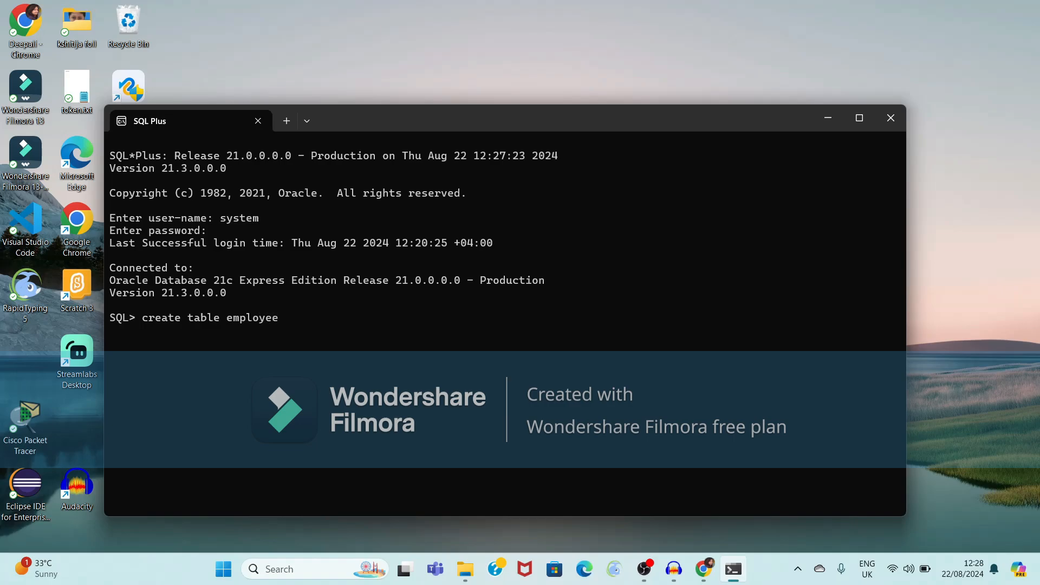
{"action": "type", "text": "()"}
Create employee with empID number(4) and name varchar2(20), fixing the missing comma, then describe it.
{"action": "type", "text": "e"}
{"action": "type", "text": "mpID"}
{"action": "type", "text": " number"}
{"action": "type", "text": "()"}
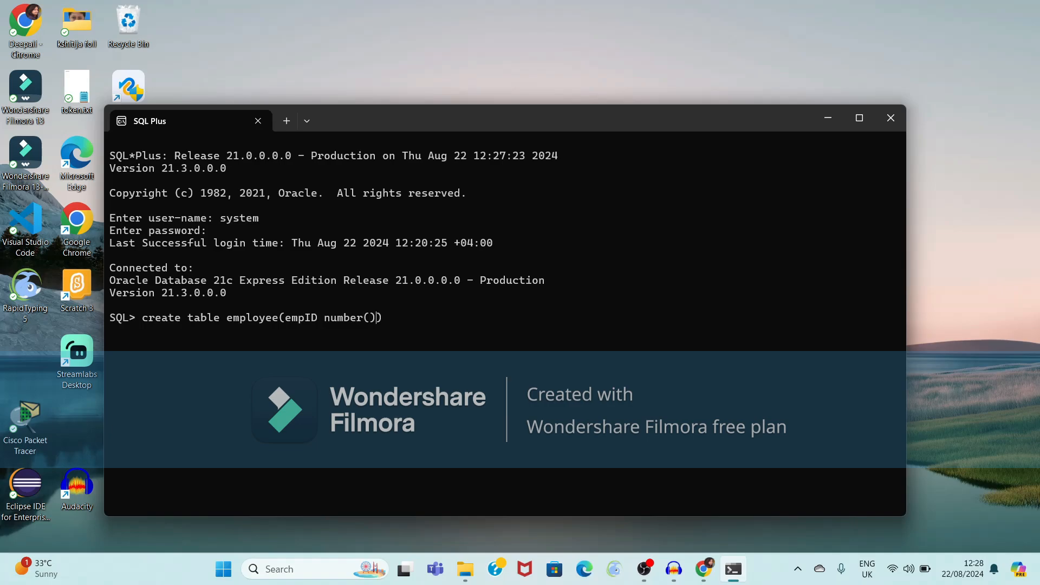
{"action": "type", "text": "4"}
{"action": "type", "text": " name varchar2(20)"}
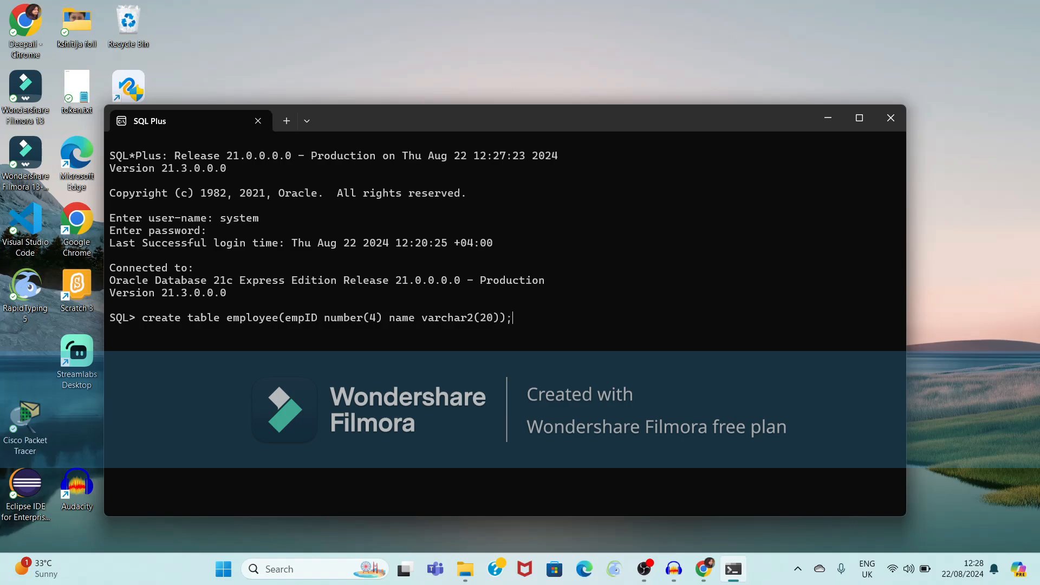
{"action": "type", "text": ";"}
{"action": "key", "text": "Return"}
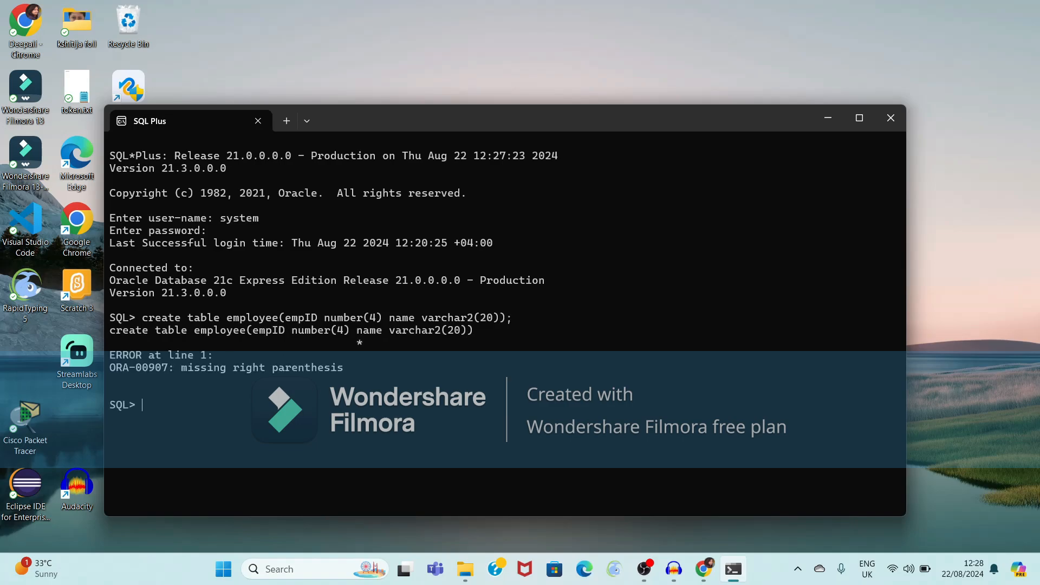
{"action": "key", "text": "Up"}
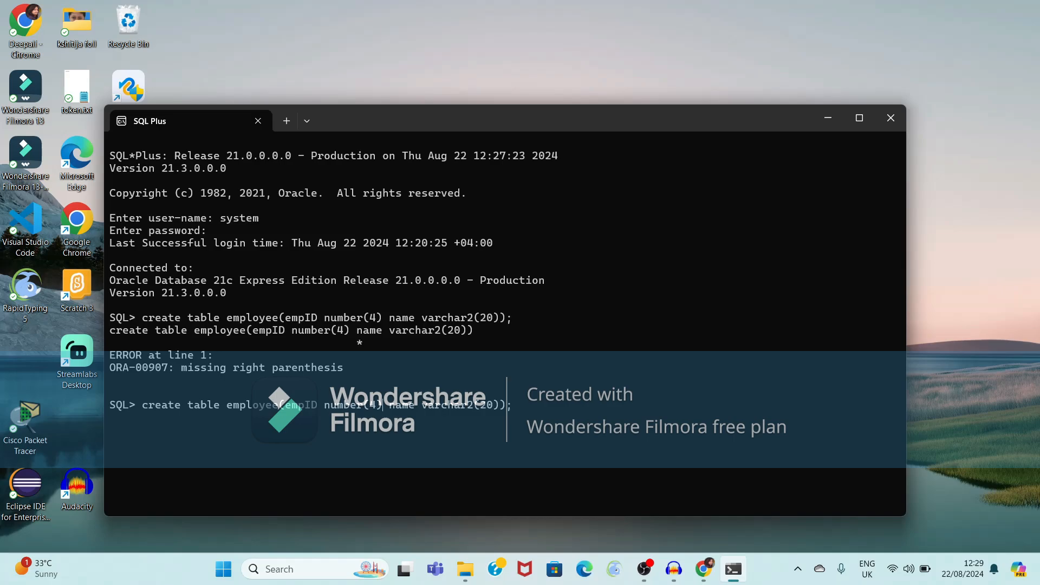
{"action": "type", "text": ","}
{"action": "key", "text": "Return"}
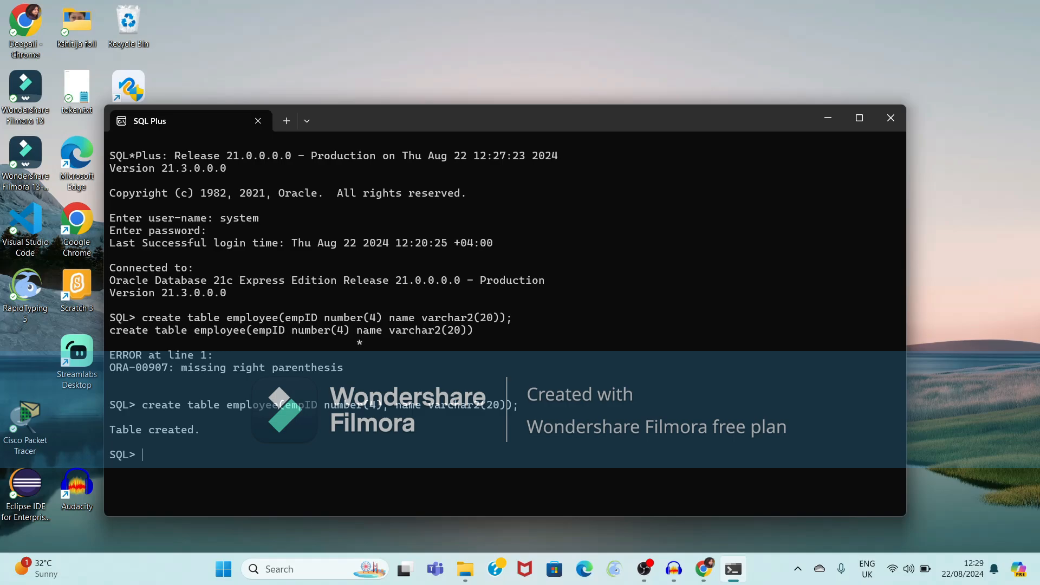
{"action": "type", "text": "desc employee"}
Show the employee table structure: EMPID NUMBER(4) and NAME VARCHAR2(20).
{"action": "key", "text": "Return"}
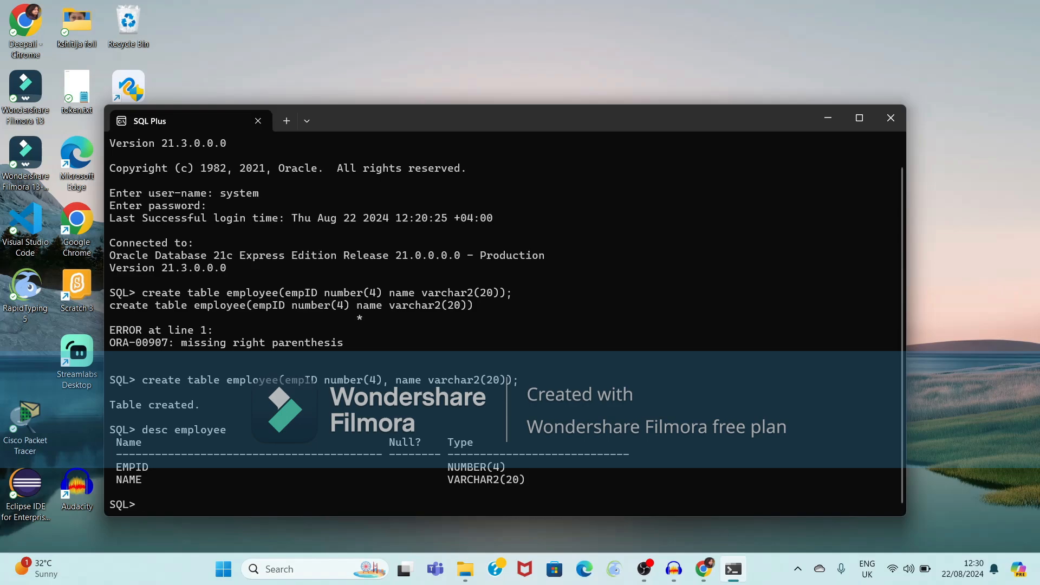
Start an insert of row 4321 with a sample name, misspelling the table as 'emploee'.
{"action": "type", "text": "insert into emploee values"}
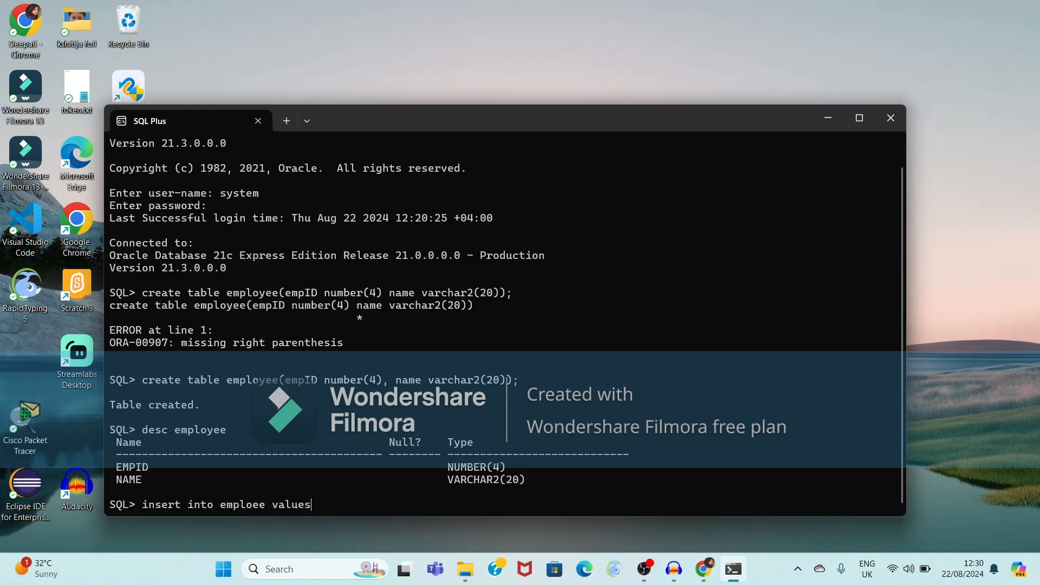
{"action": "type", "text": "(4321,"}
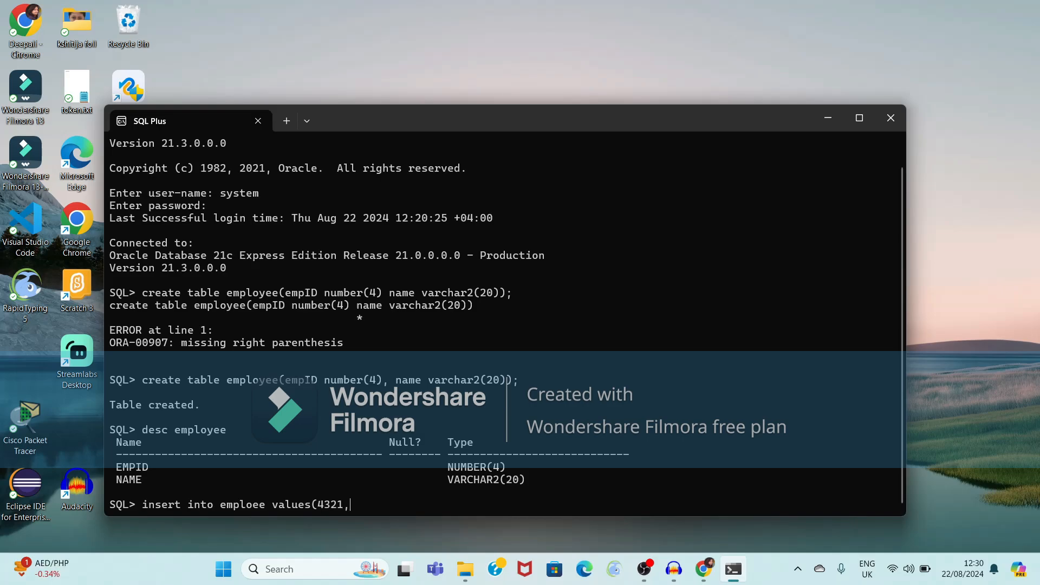
{"action": "type", "text": "'Deepa');"}
Insert row 4321 into employee, fixing the misspelled table name after the ORA-00942 error.
{"action": "key", "text": "Return"}
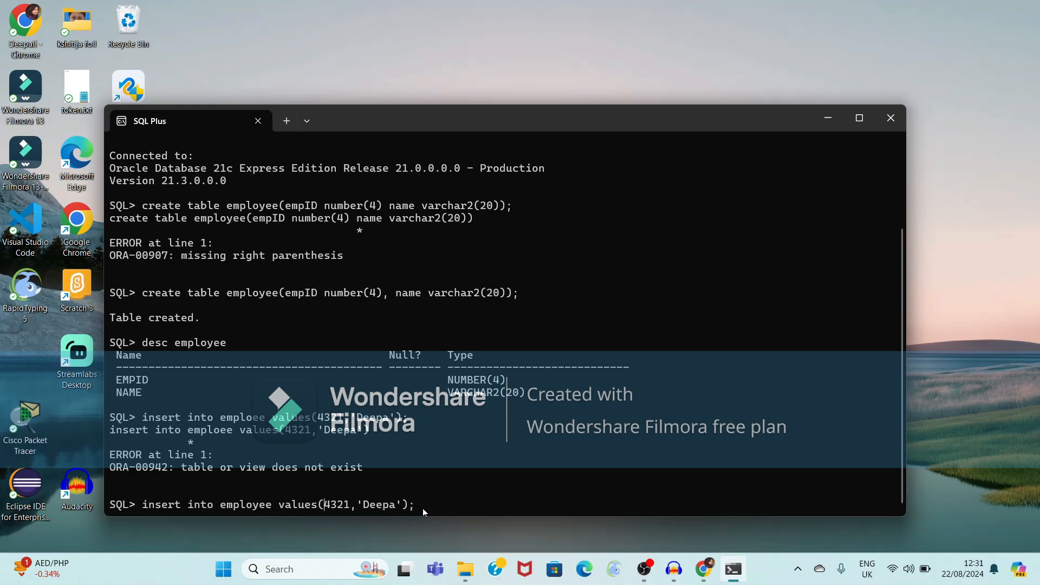
{"action": "key", "text": "Return"}
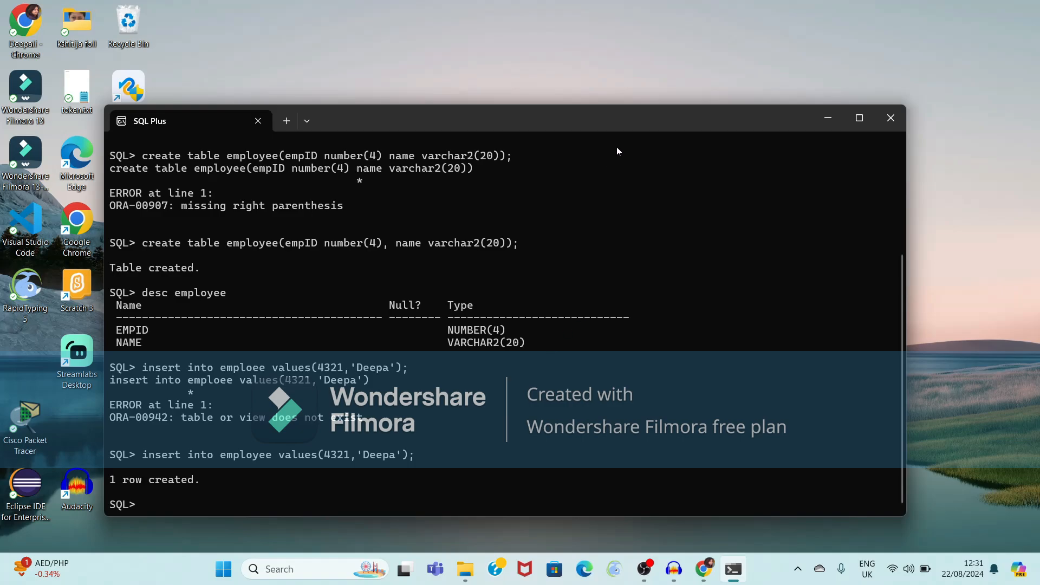
{"action": "left_click_drag", "start_coordinate": [631, 132], "coordinate": [682, 77]}
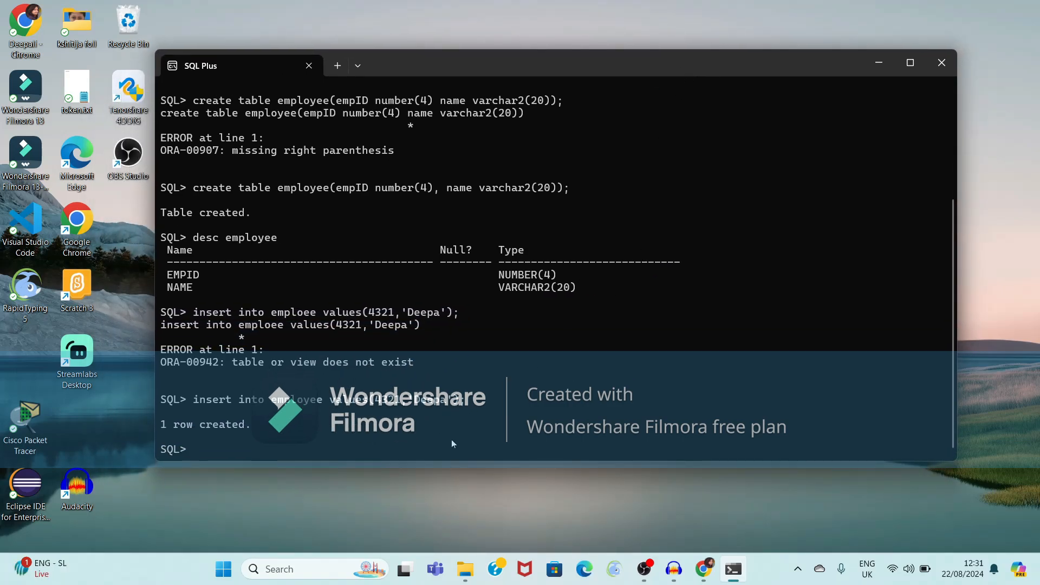
Run select * from employee; to list the 4321 row, then minimize SQL Plus.
{"action": "type", "text": "select *"}
{"action": "type", "text": "om employee"}
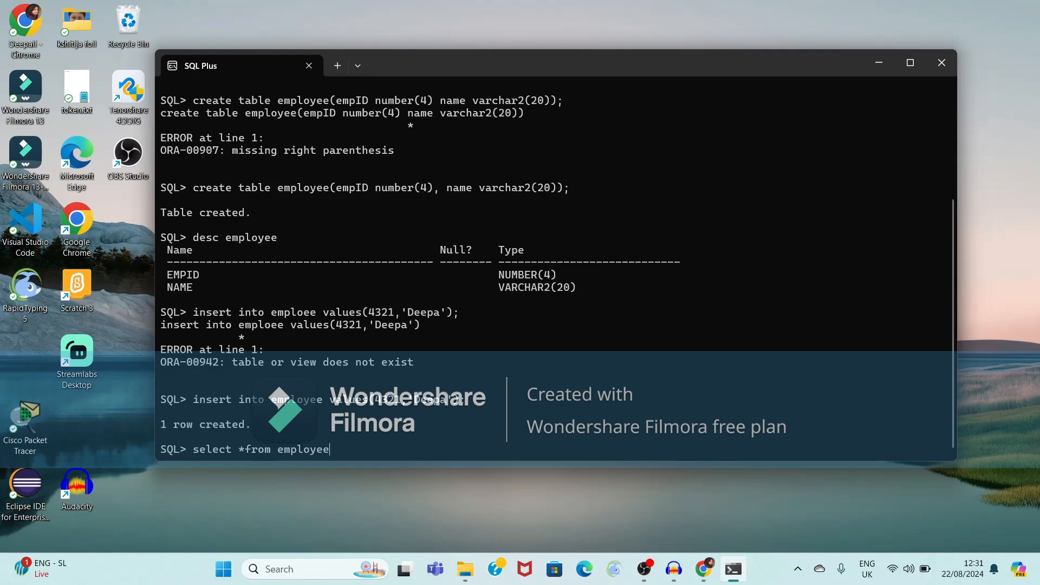
{"action": "type", "text": ";"}
{"action": "key", "text": "Return"}
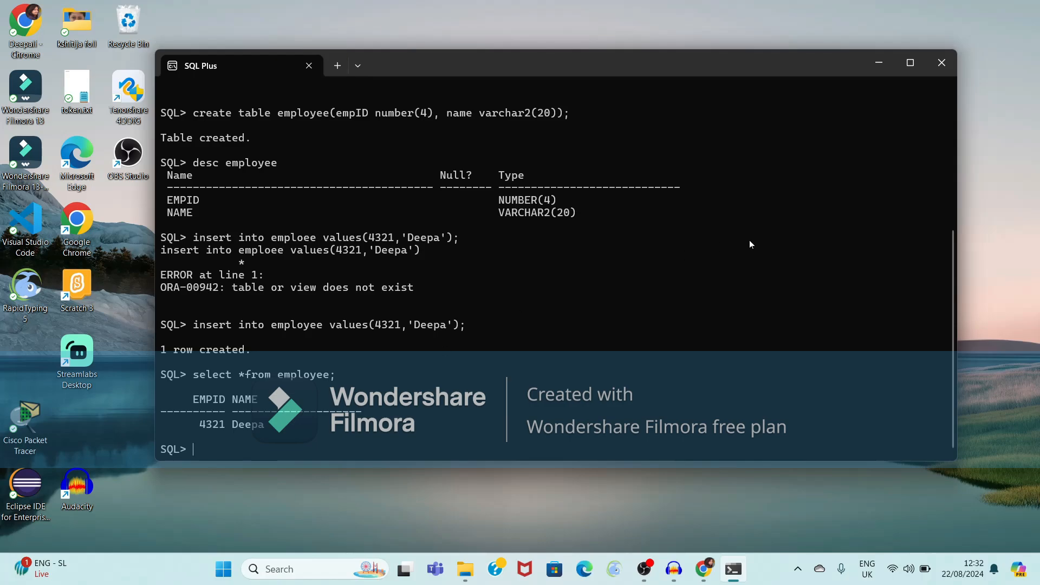
{"action": "left_click", "coordinate": [877, 64]}
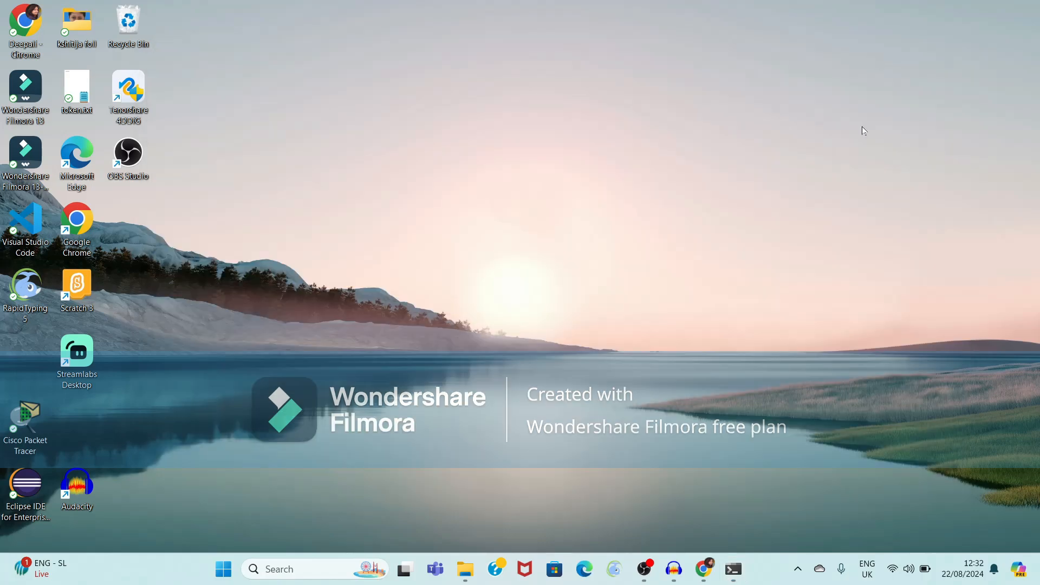